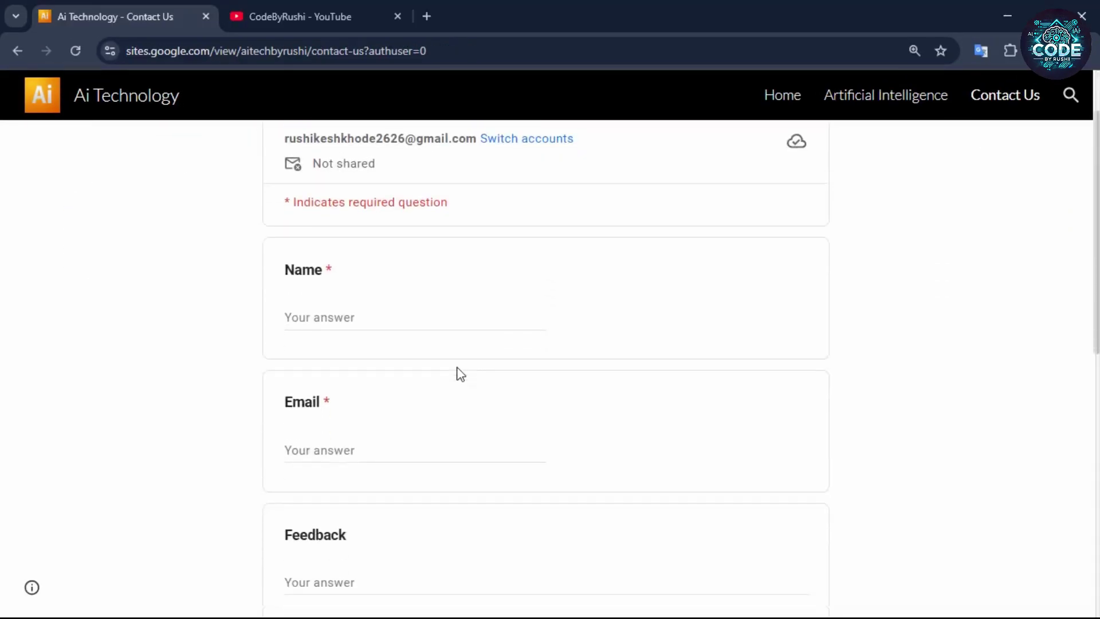
Step: Scroll through the finished Ai Technology site's Contact Us and Home pages
{"action": "scroll", "coordinate": [331, 253], "scroll_direction": "up", "scroll_amount": 1}
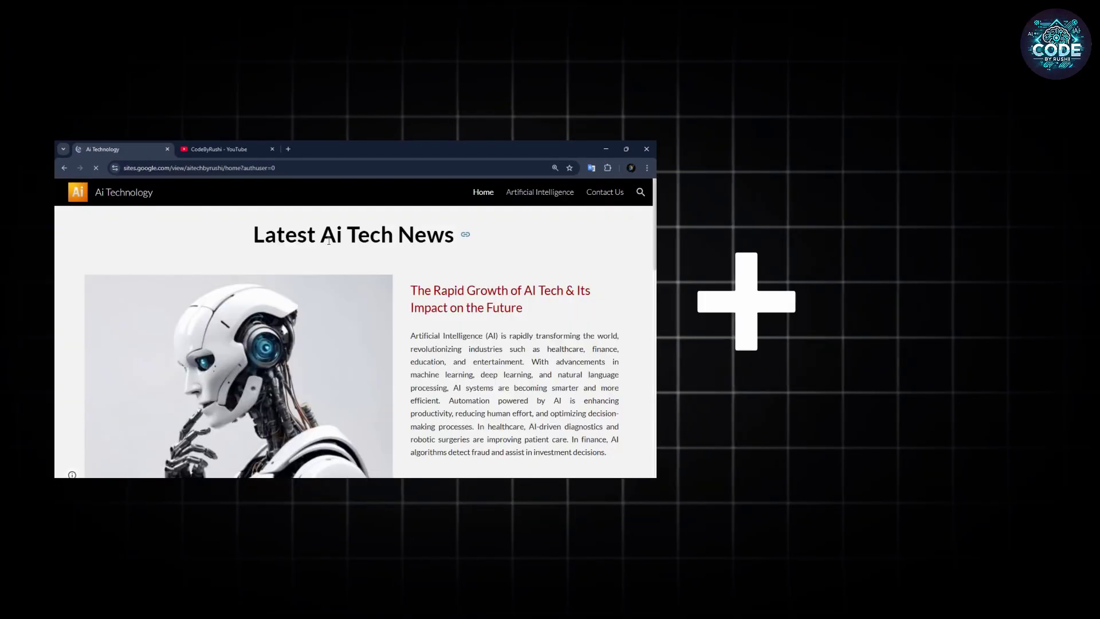
{"action": "scroll", "coordinate": [330, 245], "scroll_direction": "down", "scroll_amount": 2}
{"action": "scroll", "coordinate": [442, 280], "scroll_direction": "down", "scroll_amount": 3}
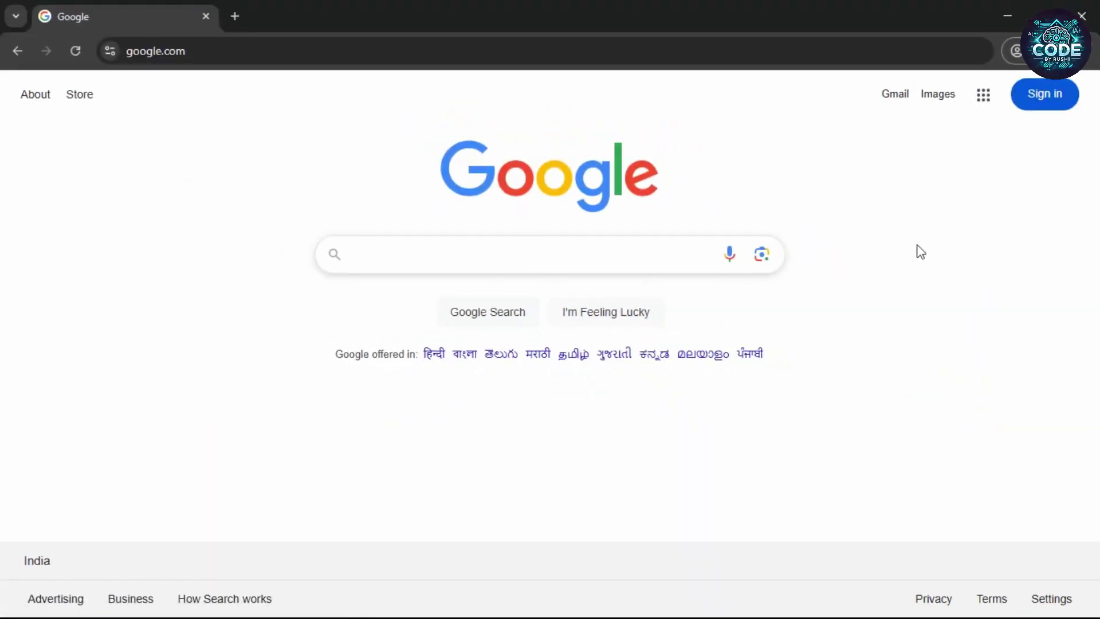
Step: Search Google for 'Google Sites' and open the Google Sites result
{"action": "left_click", "coordinate": [380, 253]}
{"action": "type", "text": "Google Sites"}
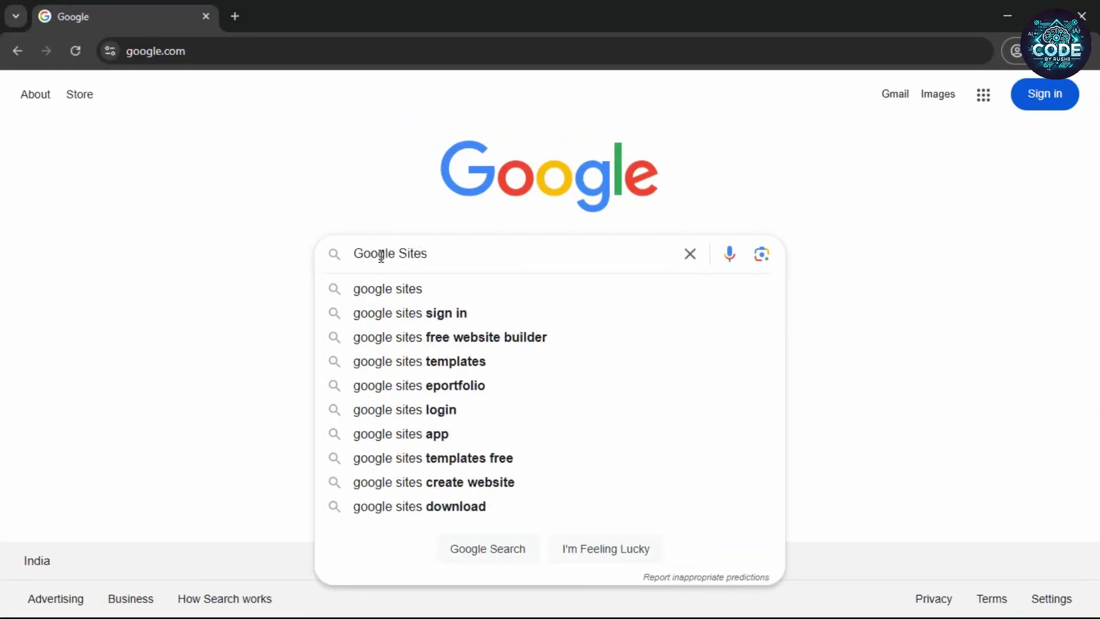
{"action": "left_click", "coordinate": [445, 287]}
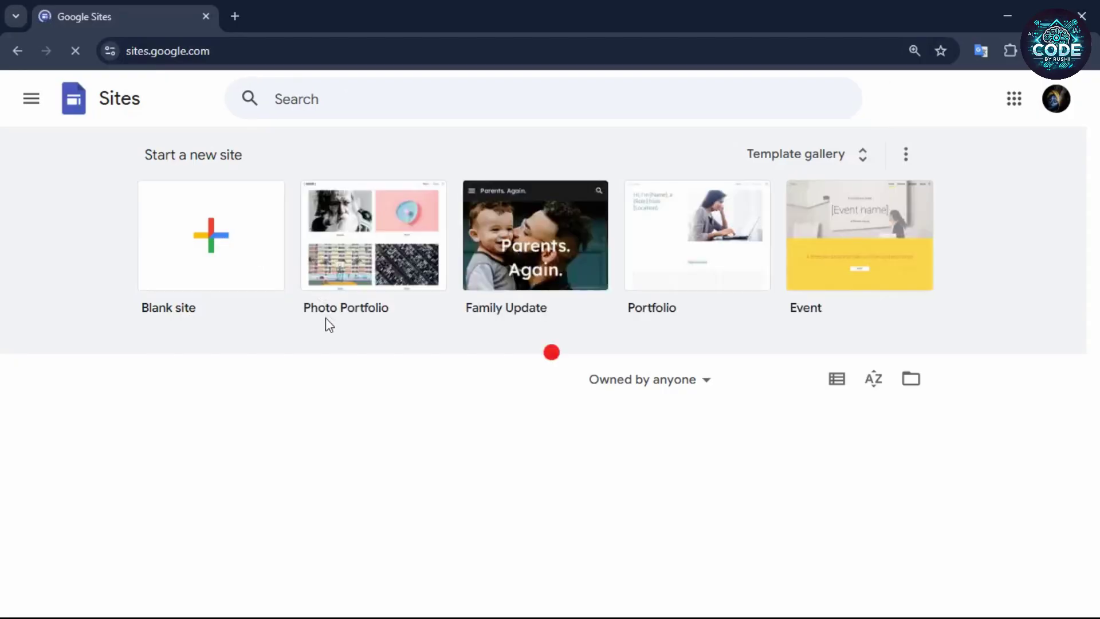
Step: Open the full Google Sites template gallery
{"action": "scroll", "coordinate": [321, 326], "scroll_direction": "down", "scroll_amount": 2}
{"action": "scroll", "coordinate": [308, 324], "scroll_direction": "up", "scroll_amount": 2}
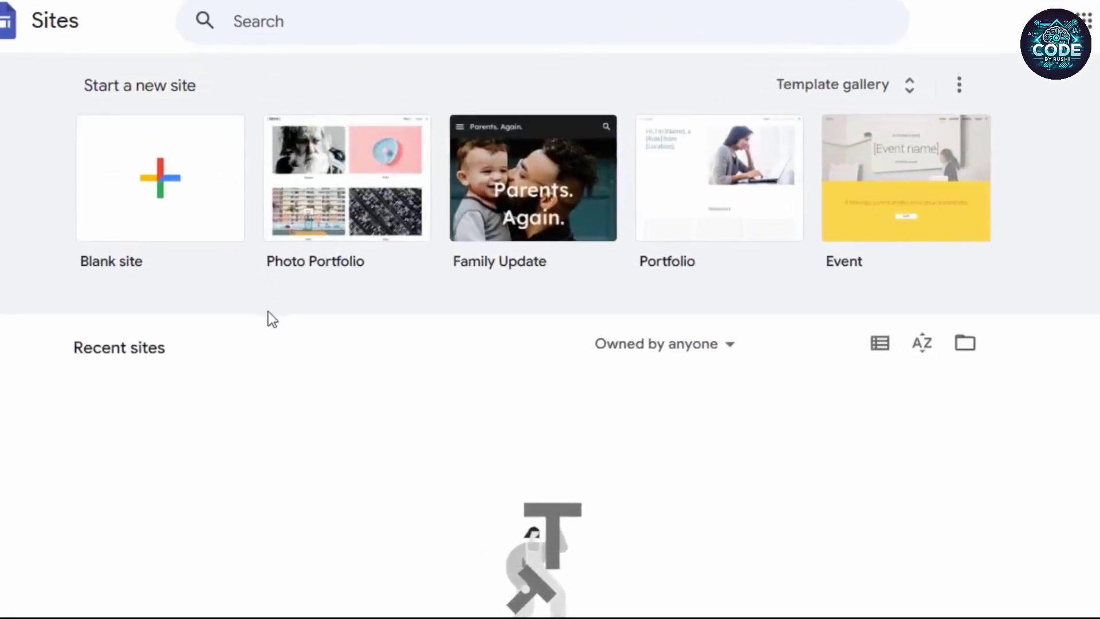
{"action": "left_click", "coordinate": [892, 91]}
Step: Try the Professors template by resizing its image, then return to the gallery
{"action": "scroll", "coordinate": [843, 293], "scroll_direction": "down", "scroll_amount": 10}
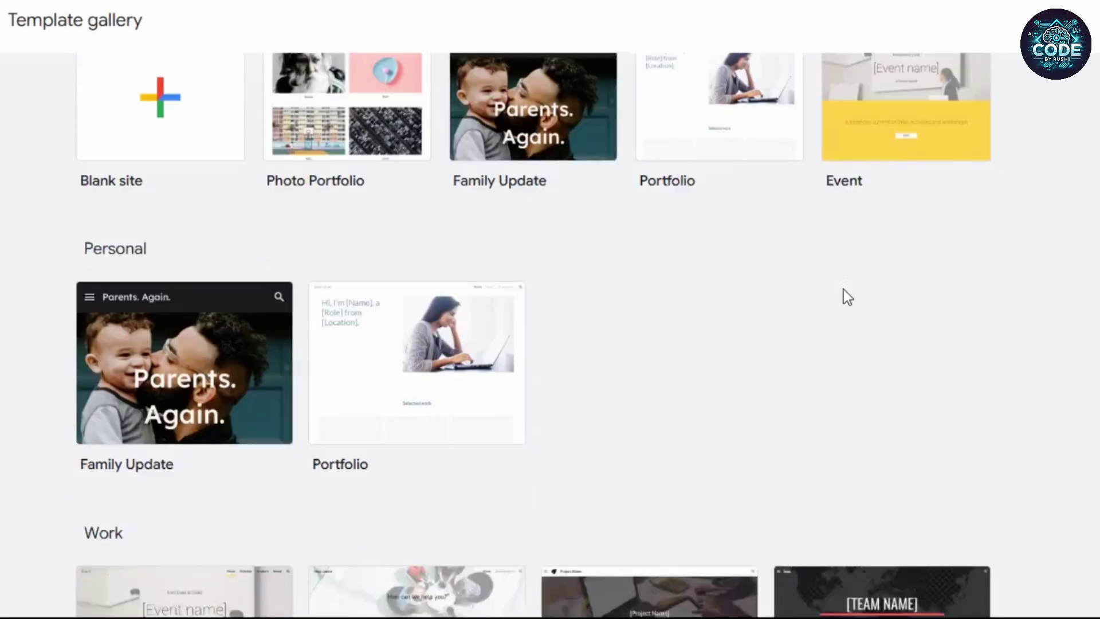
{"action": "scroll", "coordinate": [793, 216], "scroll_direction": "down", "scroll_amount": 5}
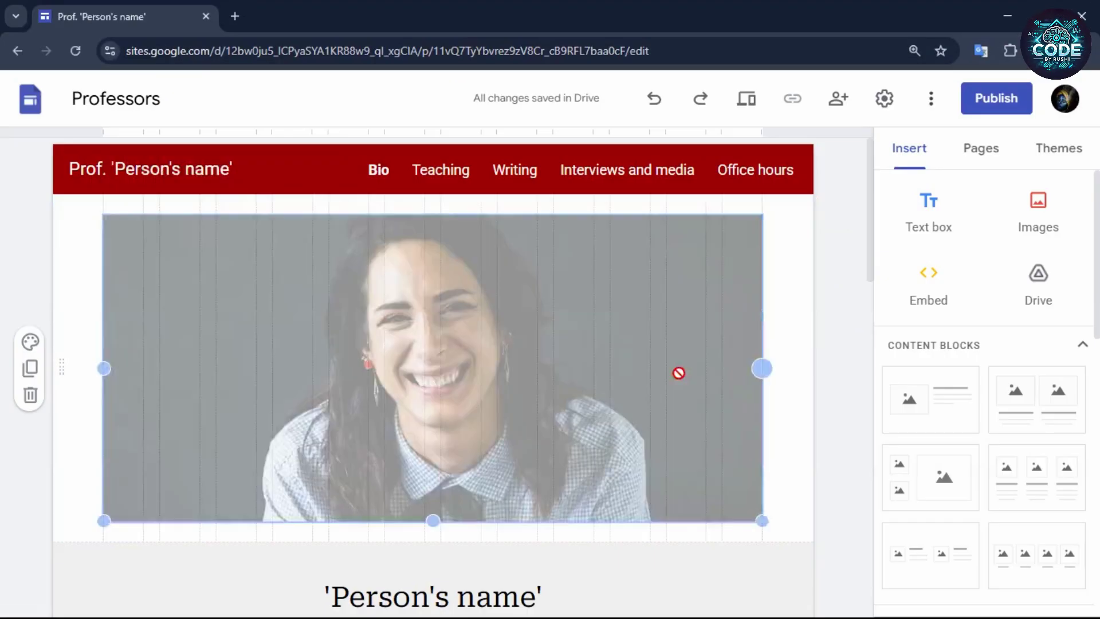
{"action": "left_click_drag", "start_coordinate": [680, 371], "coordinate": [537, 369]}
{"action": "left_click", "coordinate": [715, 317]}
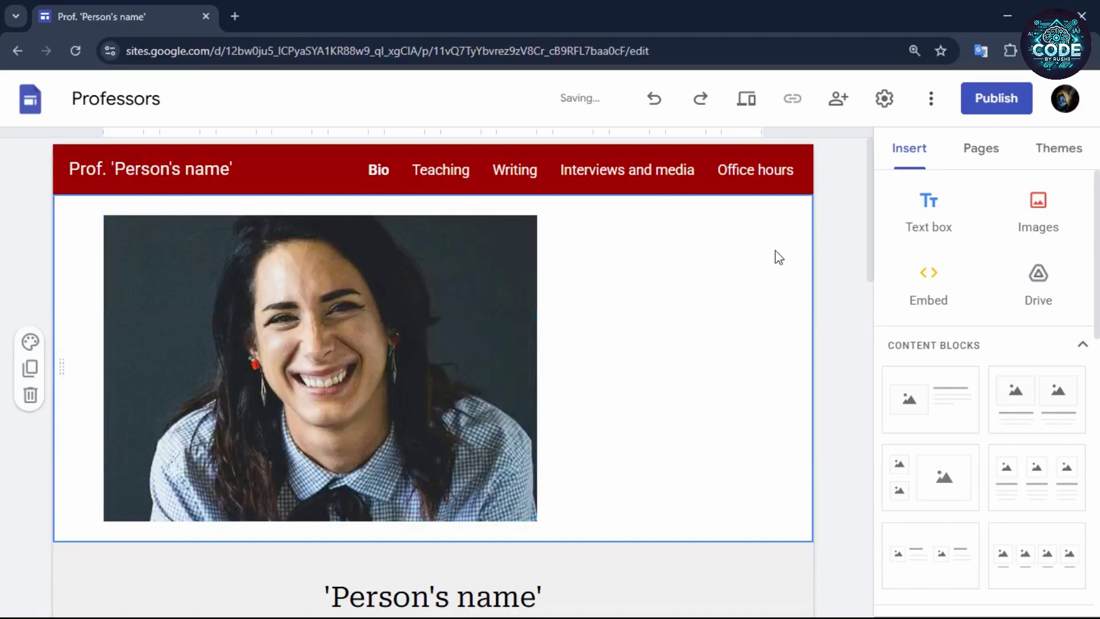
{"action": "left_click", "coordinate": [17, 51]}
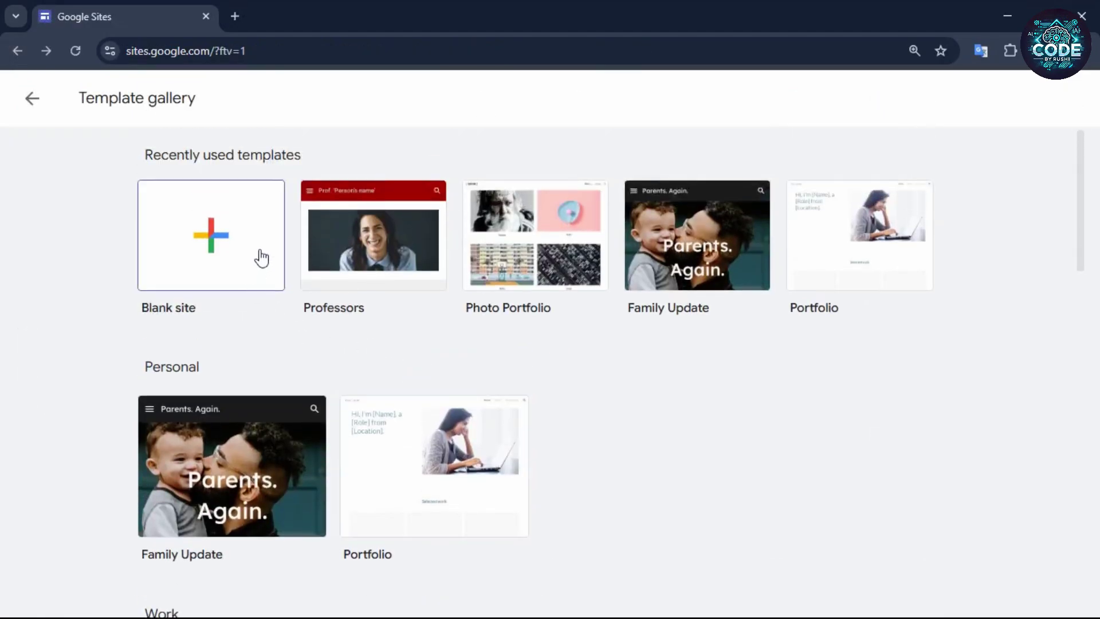
Step: Start a blank site and delete its default page-title header section
{"action": "left_click", "coordinate": [262, 258]}
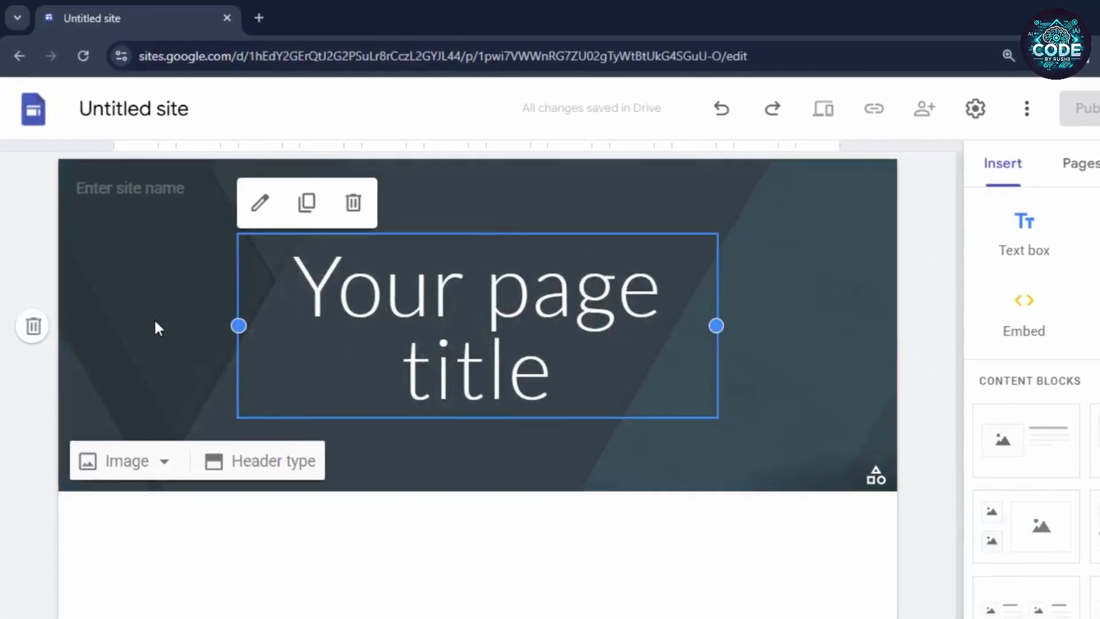
{"action": "left_click", "coordinate": [155, 322]}
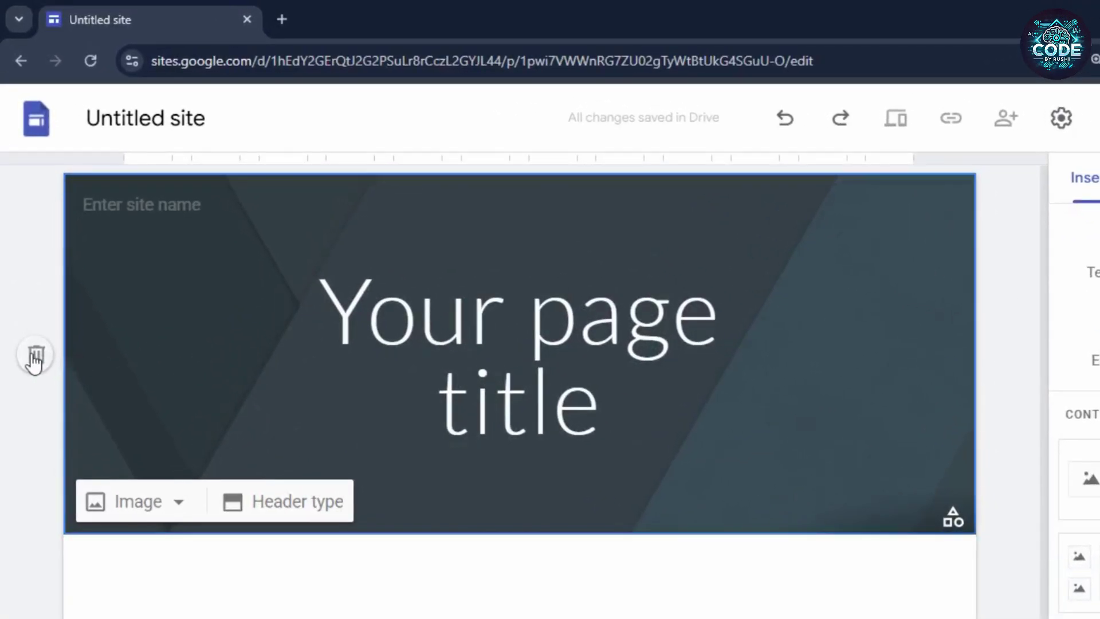
{"action": "left_click", "coordinate": [35, 356]}
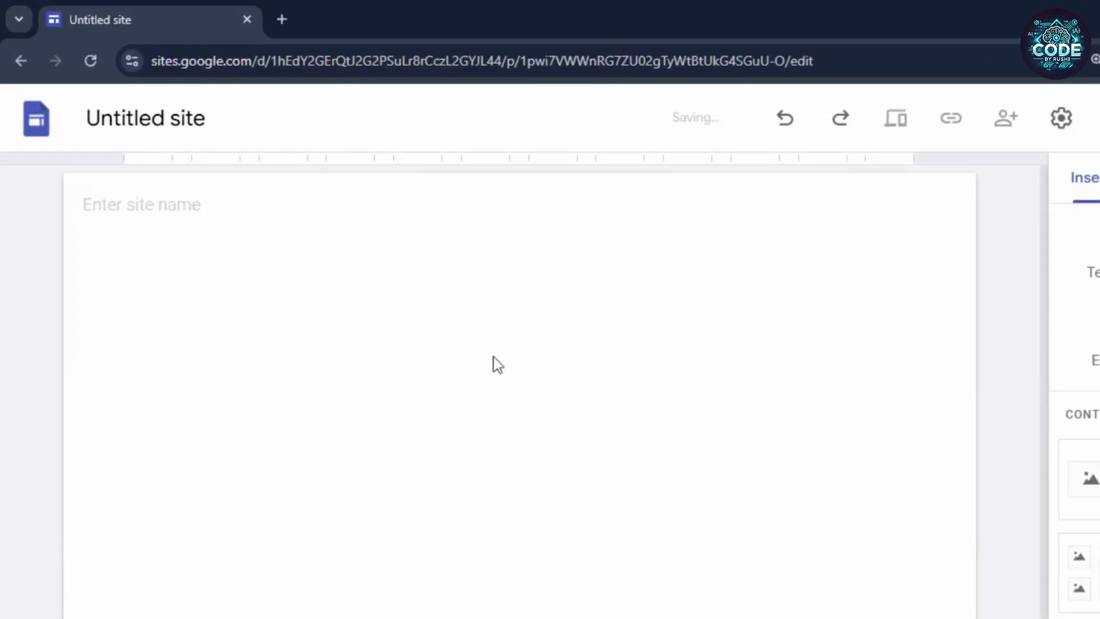
{"action": "mouse_move", "coordinate": [216, 211]}
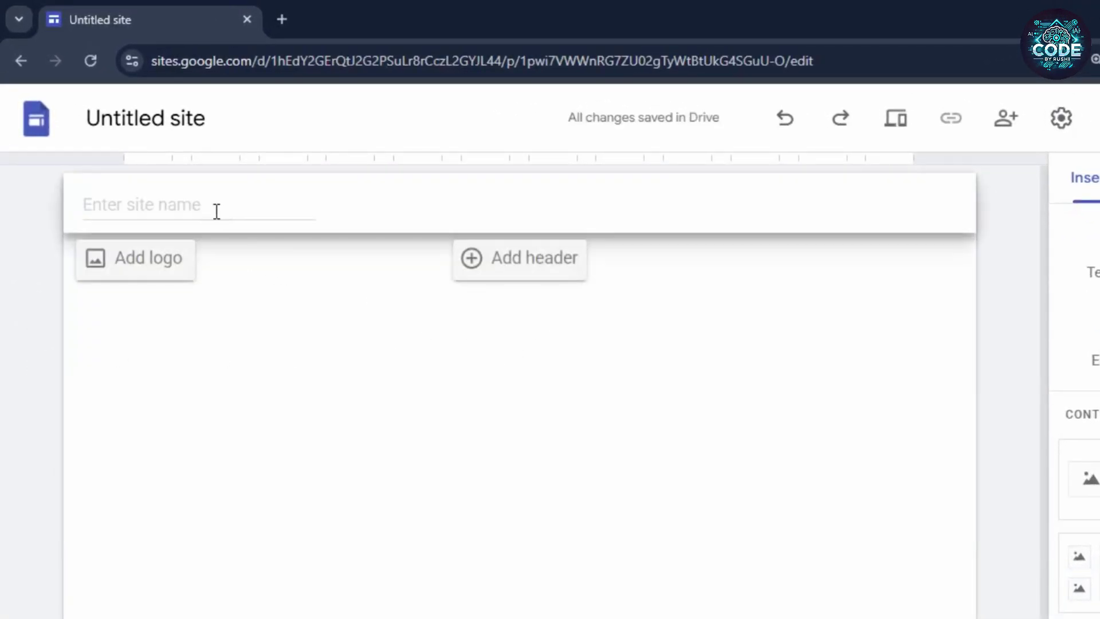
Step: Try adding the logo by pasting a copied robot image address, then clear it
{"action": "left_click", "coordinate": [168, 265]}
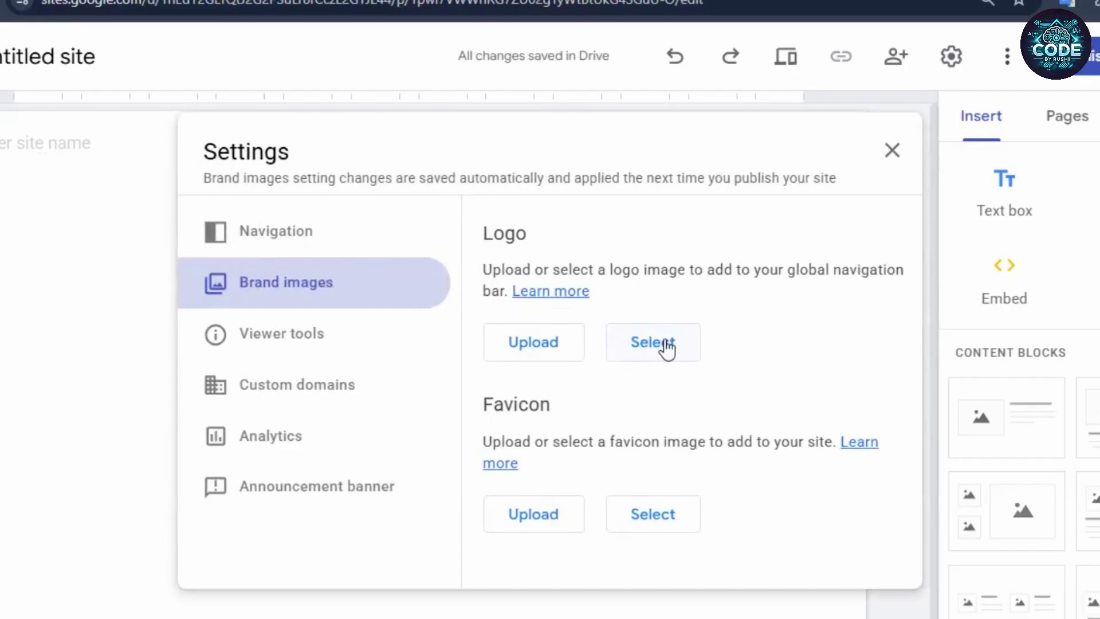
{"action": "left_click", "coordinate": [665, 343]}
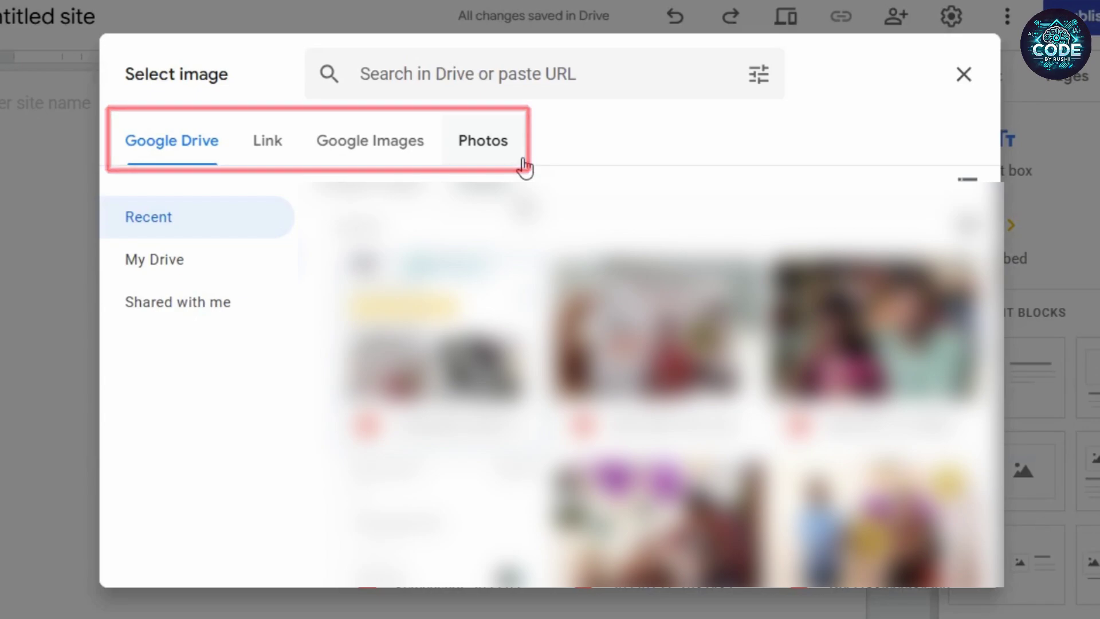
{"action": "left_click", "coordinate": [268, 140]}
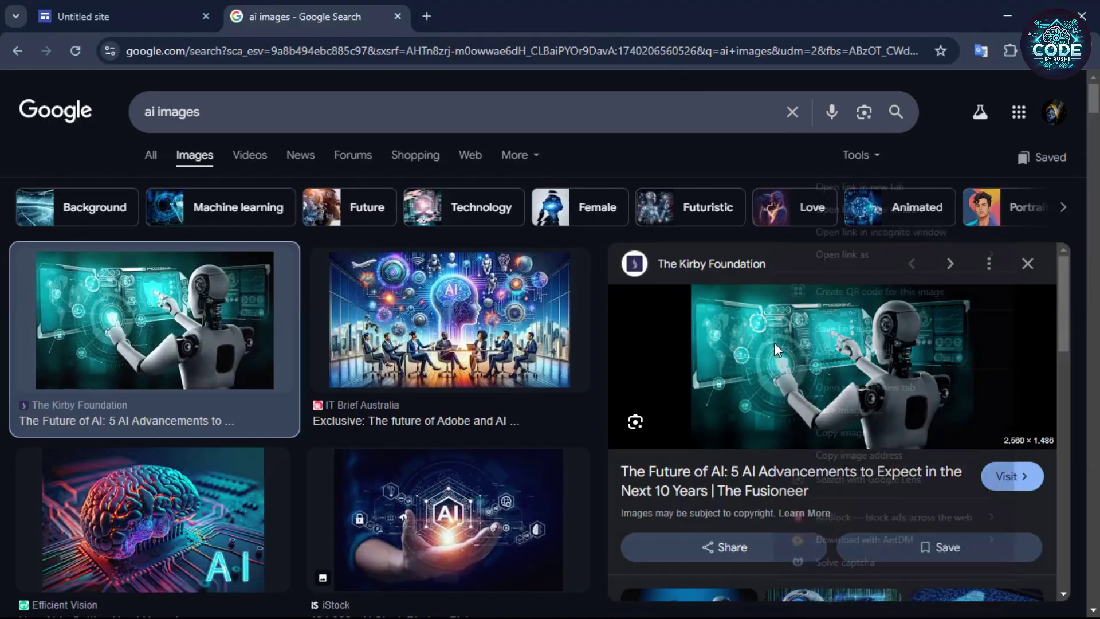
{"action": "right_click", "coordinate": [775, 343]}
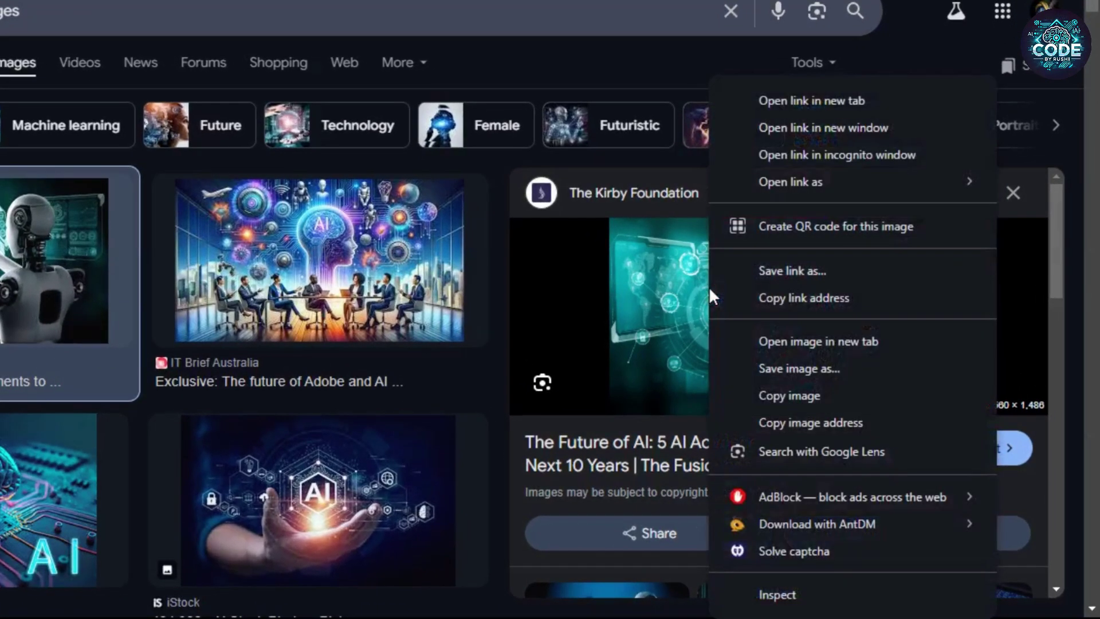
{"action": "left_click", "coordinate": [883, 422]}
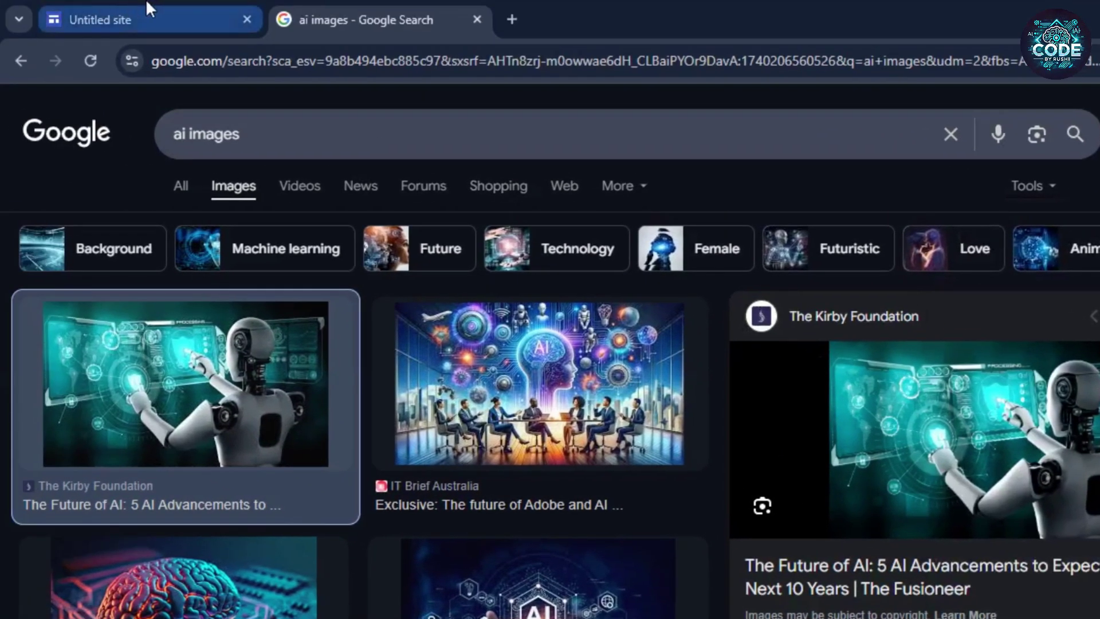
{"action": "left_click", "coordinate": [148, 15]}
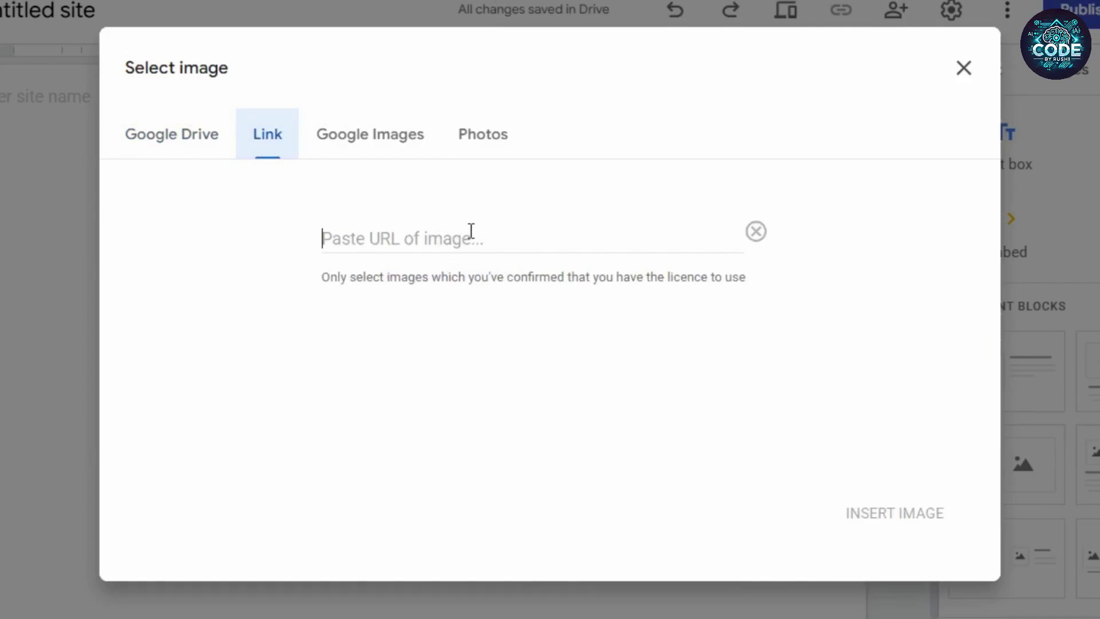
{"action": "key", "text": "ctrl+v"}
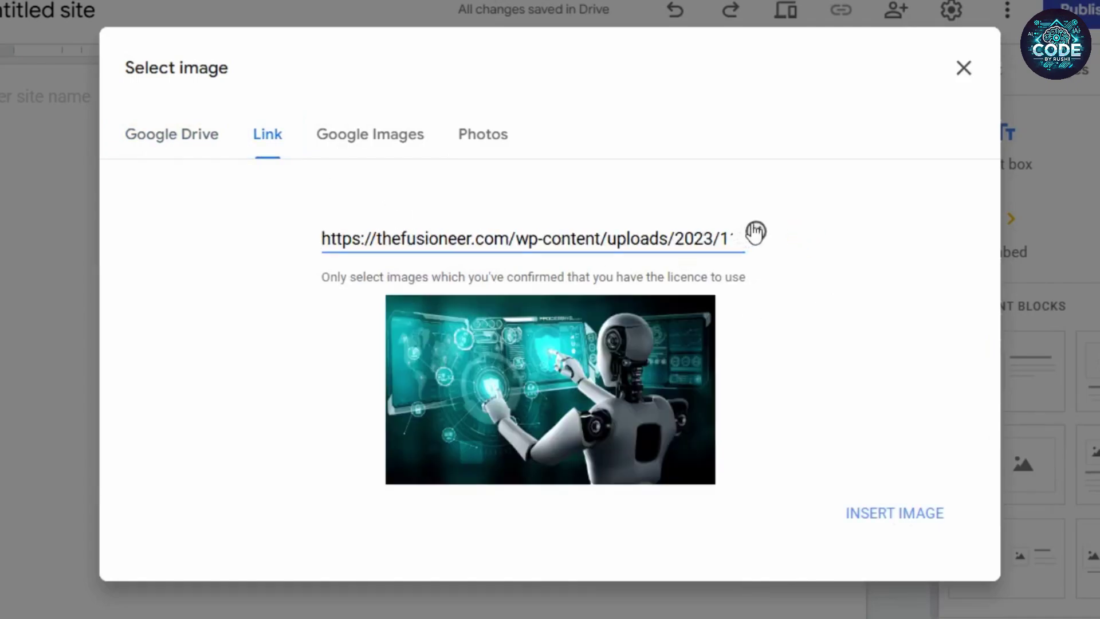
{"action": "left_click", "coordinate": [756, 231]}
Step: Search Google Images for 'ai logo' and choose the orange Ai image as the logo
{"action": "left_click", "coordinate": [400, 131]}
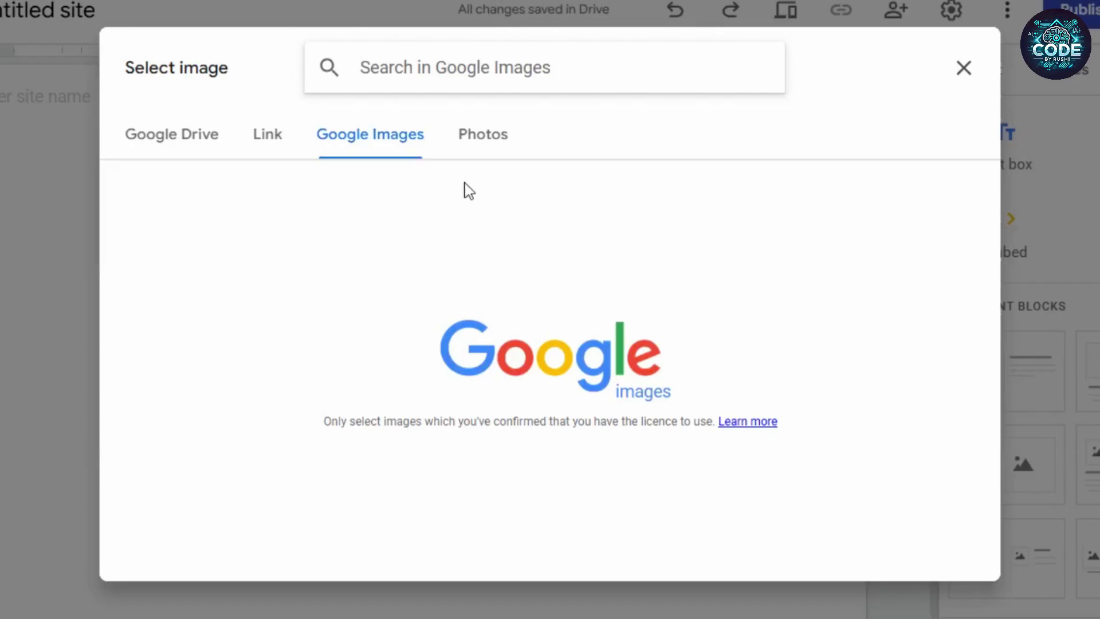
{"action": "key", "text": "Return"}
{"action": "scroll", "coordinate": [491, 361], "scroll_direction": "down", "scroll_amount": 10}
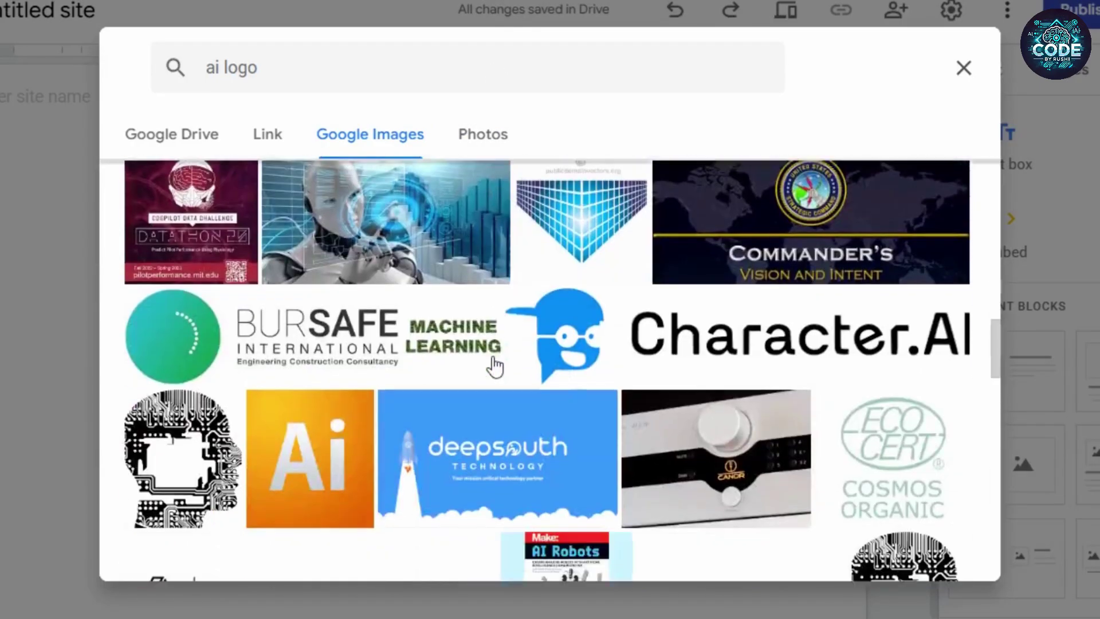
{"action": "double_click", "coordinate": [293, 444]}
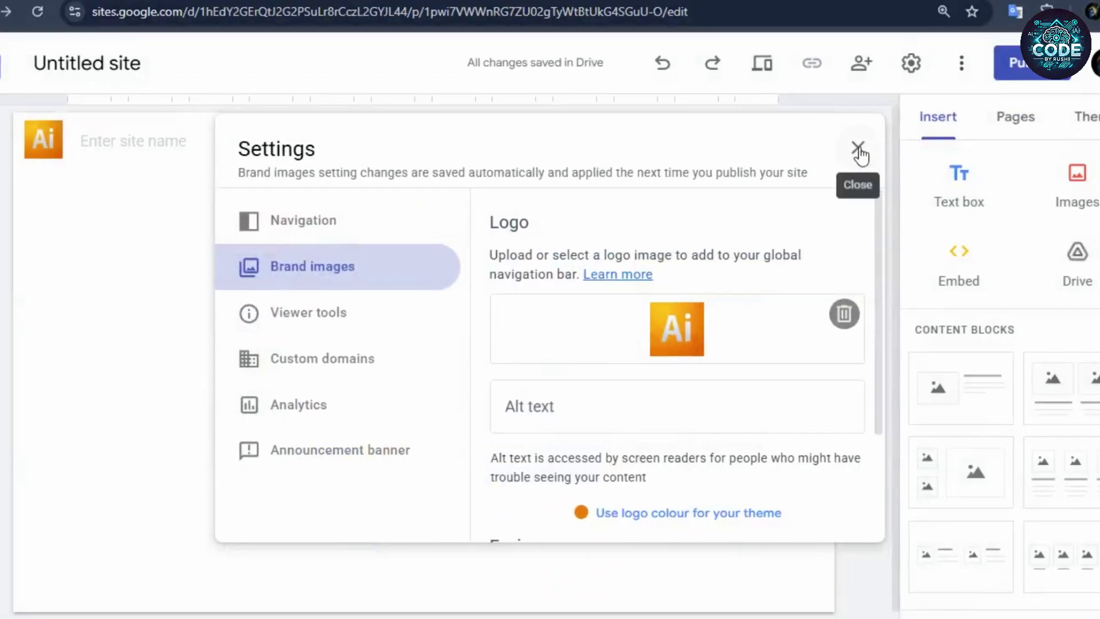
Step: Enter 'Artificial Intelligence' as the site name and set the Navigation colour to Black
{"action": "left_click", "coordinate": [893, 103]}
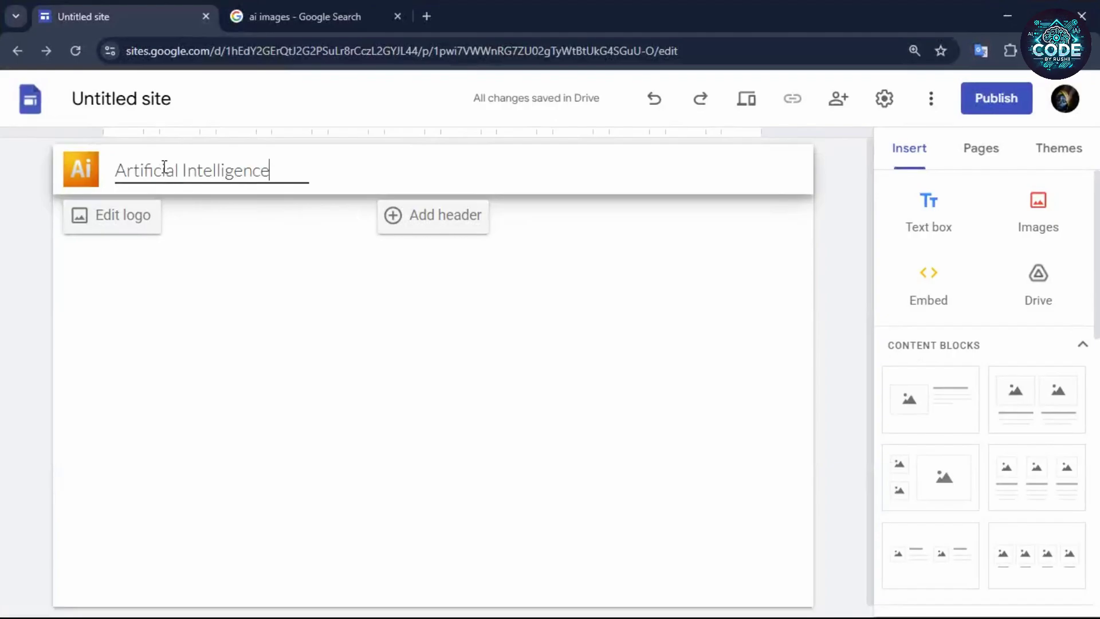
{"action": "key", "text": "Return"}
{"action": "left_click", "coordinate": [80, 165]}
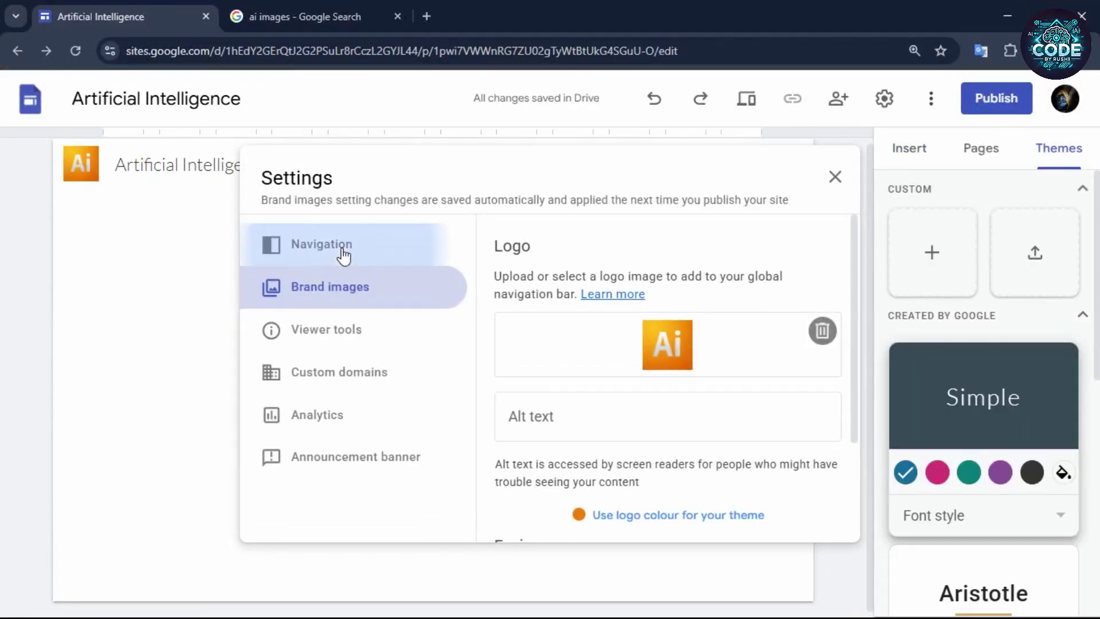
{"action": "left_click", "coordinate": [344, 253]}
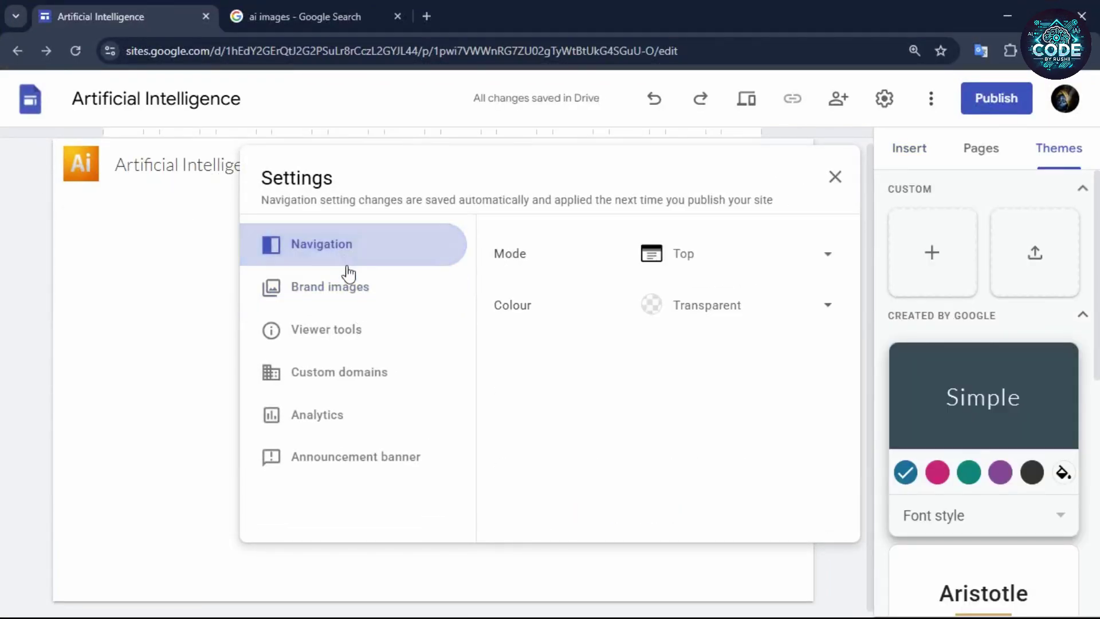
{"action": "left_click", "coordinate": [833, 310]}
{"action": "left_click", "coordinate": [727, 395]}
{"action": "key", "text": "Escape"}
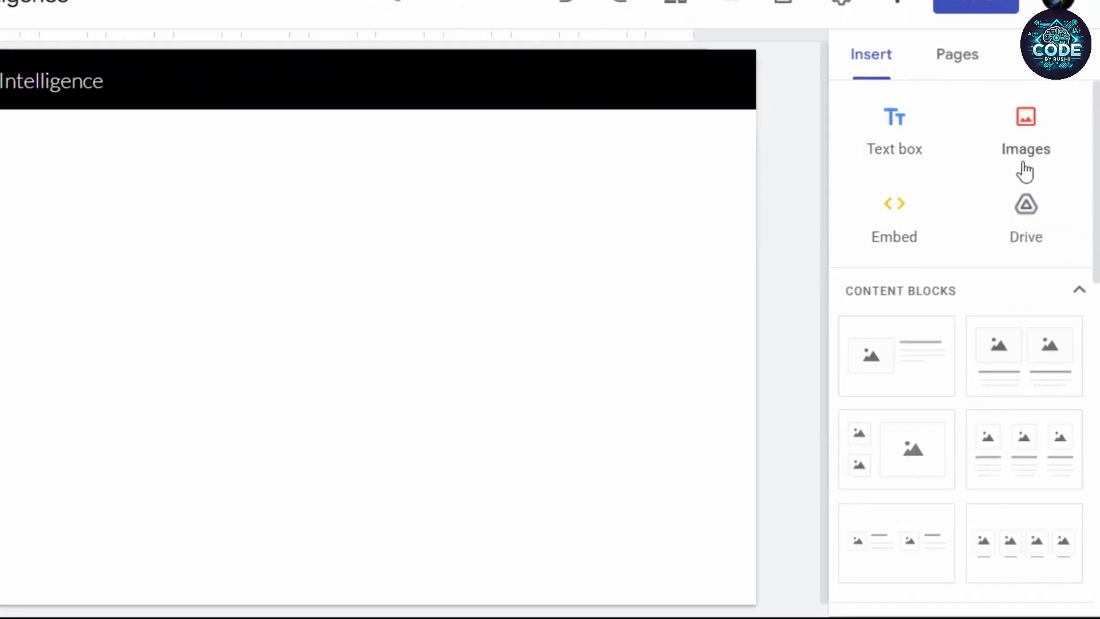
Step: Scroll down the Insert panel's items, then show the Themes list from the top
{"action": "left_click_drag", "start_coordinate": [1097, 232], "coordinate": [1097, 530]}
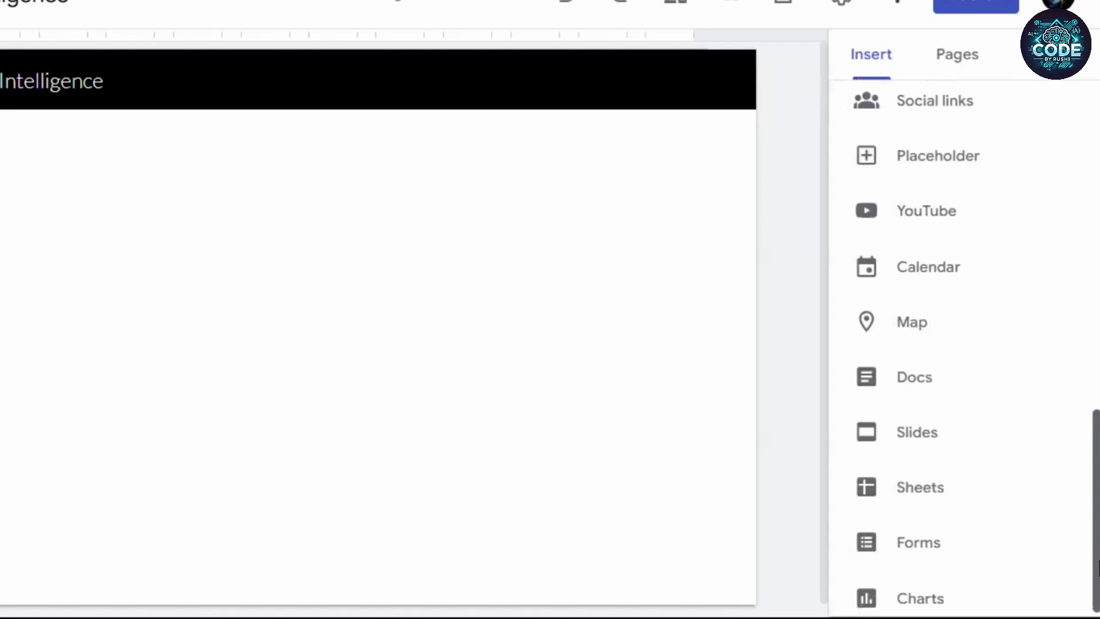
{"action": "left_click", "coordinate": [1052, 55]}
{"action": "scroll", "coordinate": [996, 430], "scroll_direction": "up", "scroll_amount": 10}
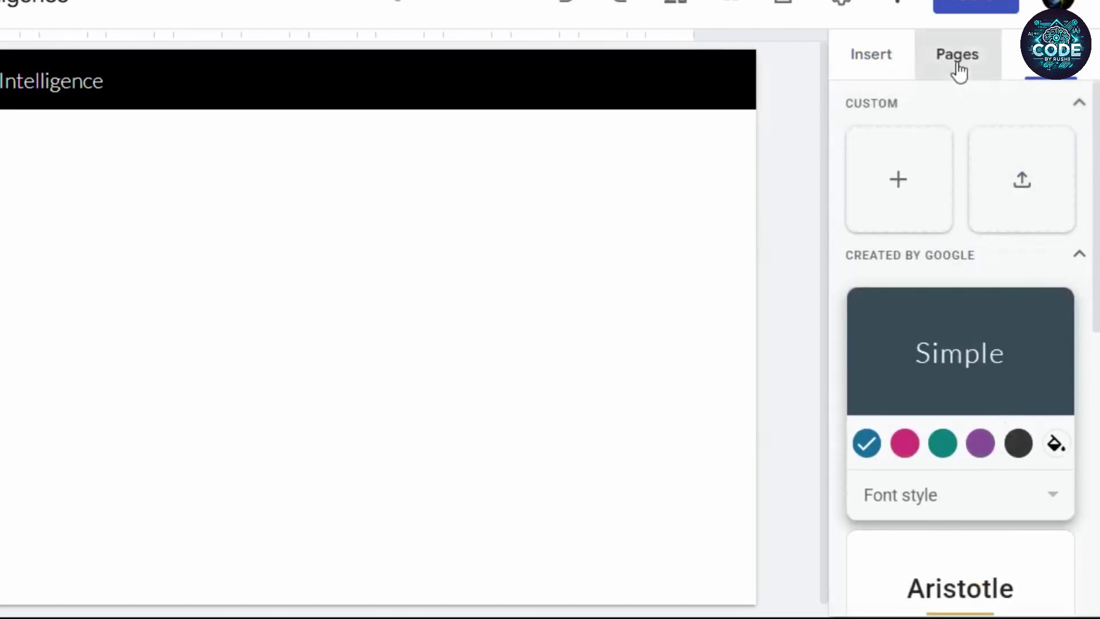
Step: Create 'Artificial Intelligence' and 'Contact Us' pages, view the first, then return to Home
{"action": "left_click", "coordinate": [957, 64]}
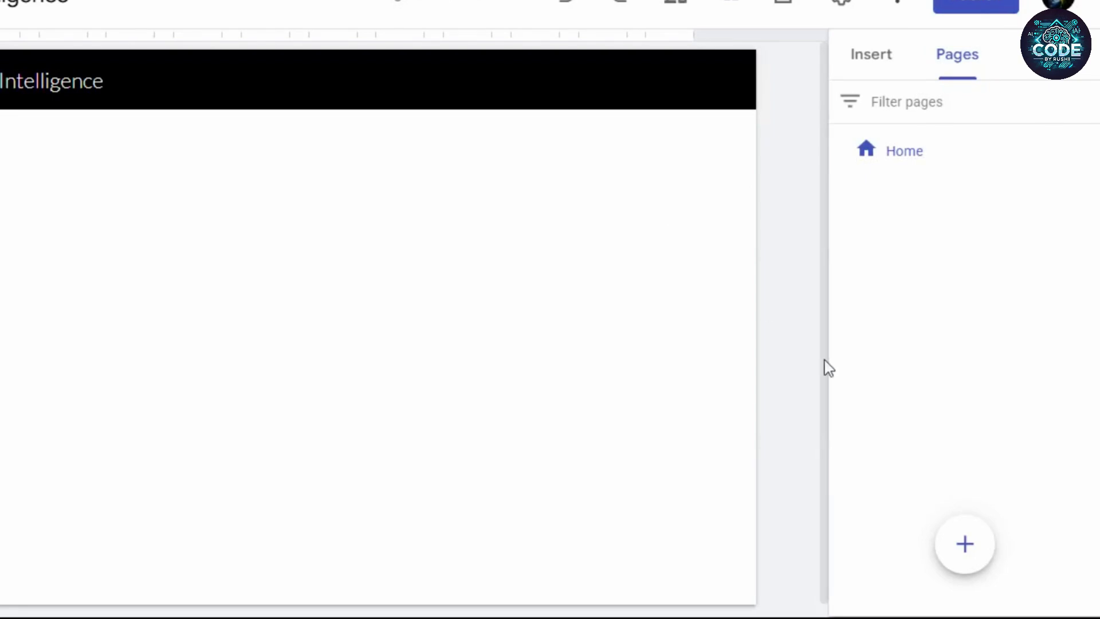
{"action": "left_click", "coordinate": [966, 545]}
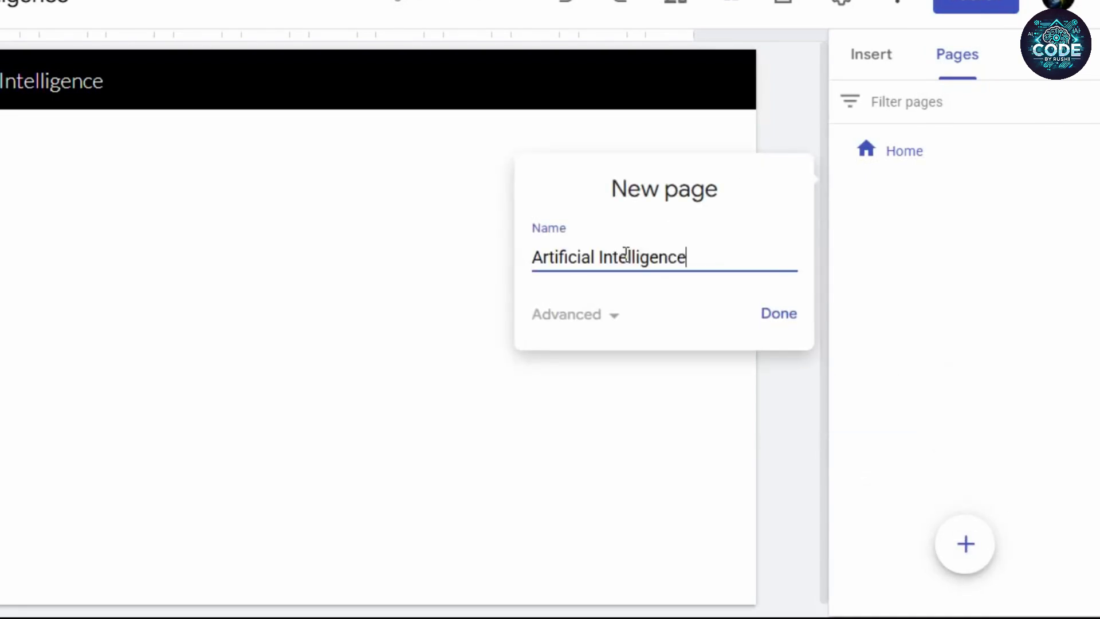
{"action": "left_click", "coordinate": [786, 312]}
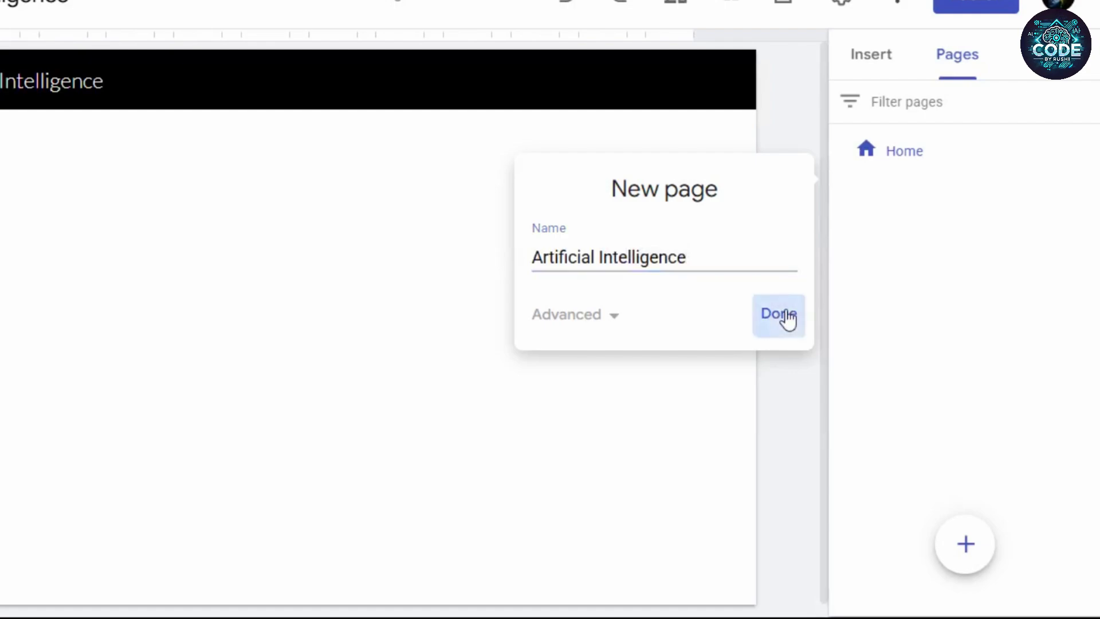
{"action": "left_click", "coordinate": [969, 543]}
{"action": "type", "text": "Contact"}
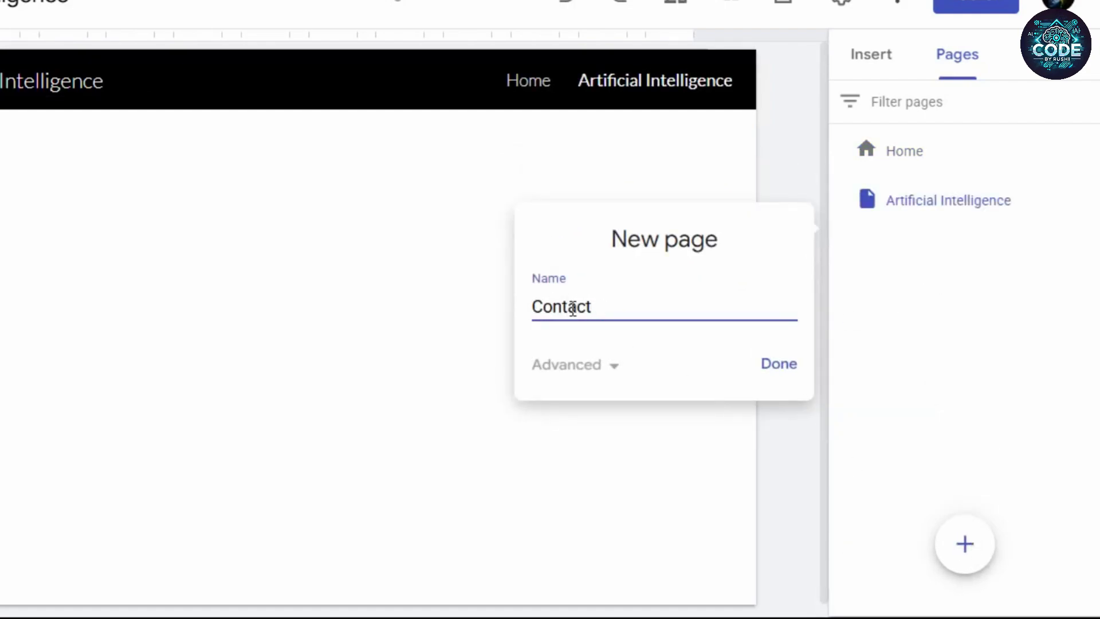
{"action": "type", "text": " Us"}
{"action": "left_click", "coordinate": [769, 361]}
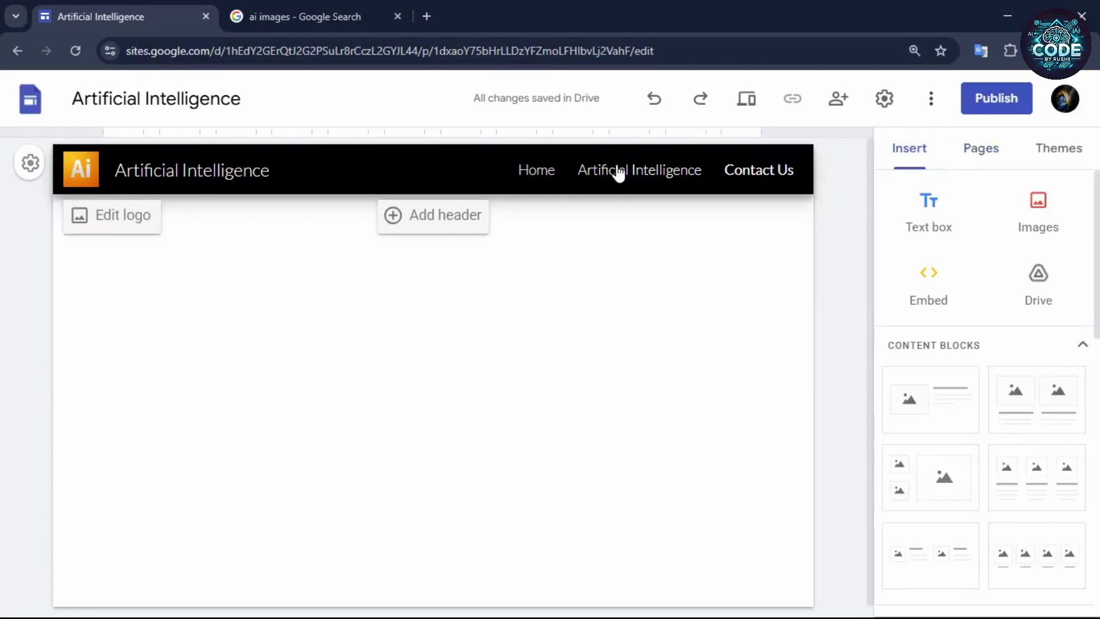
{"action": "left_click", "coordinate": [618, 171]}
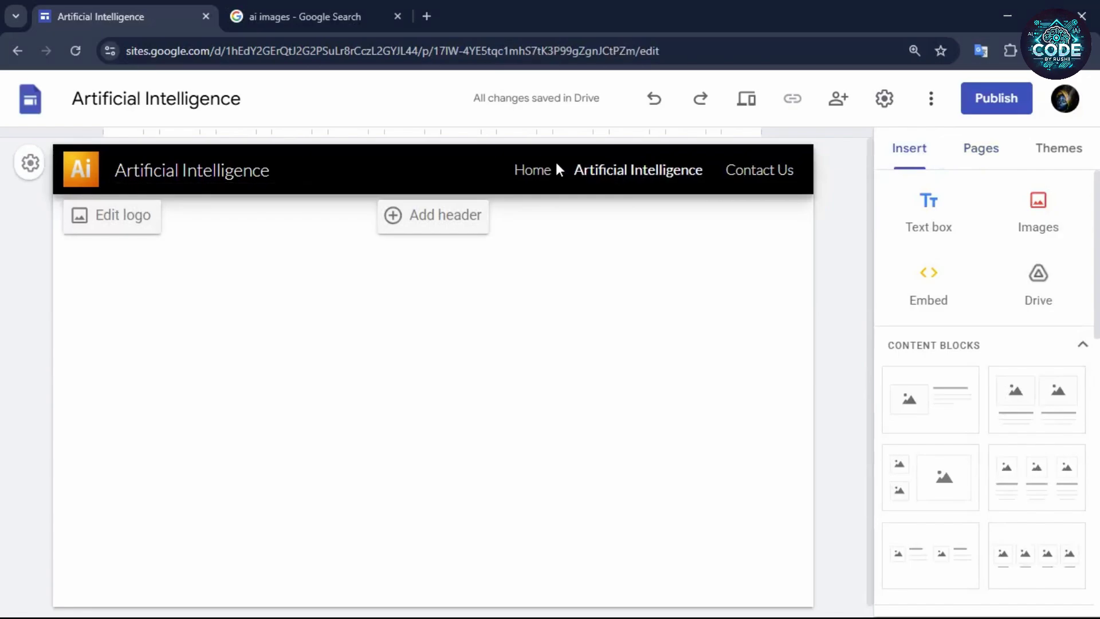
{"action": "left_click", "coordinate": [544, 173]}
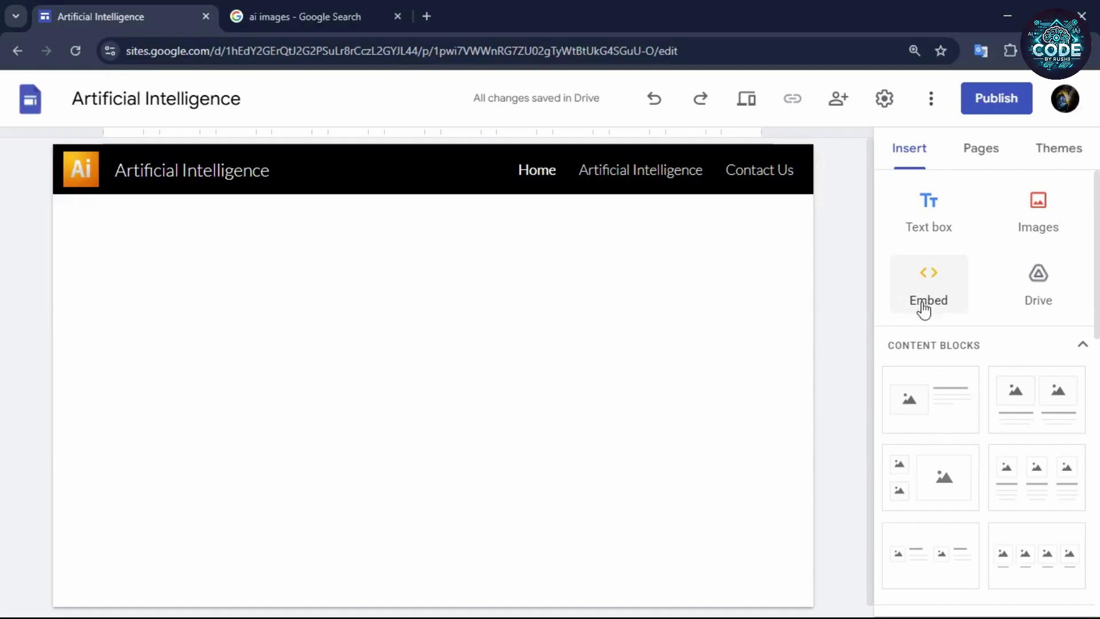
Step: Add a text box reading 'Latest Ai Tech News' in Title style, Lato font, size 36
{"action": "left_click", "coordinate": [928, 216]}
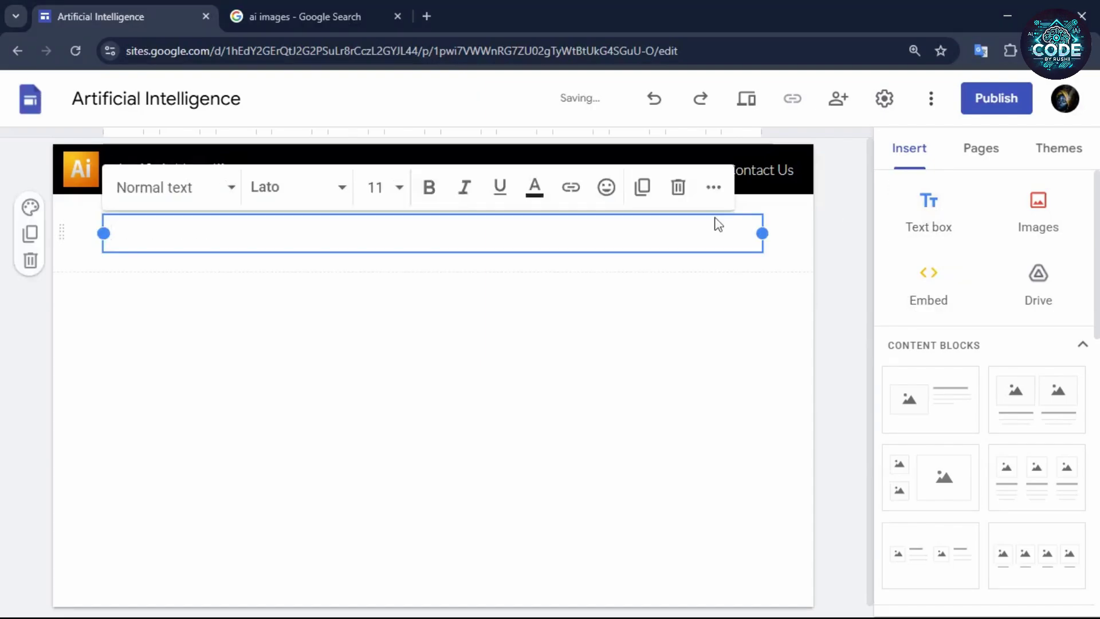
{"action": "type", "text": "Latest Ai Tech News"}
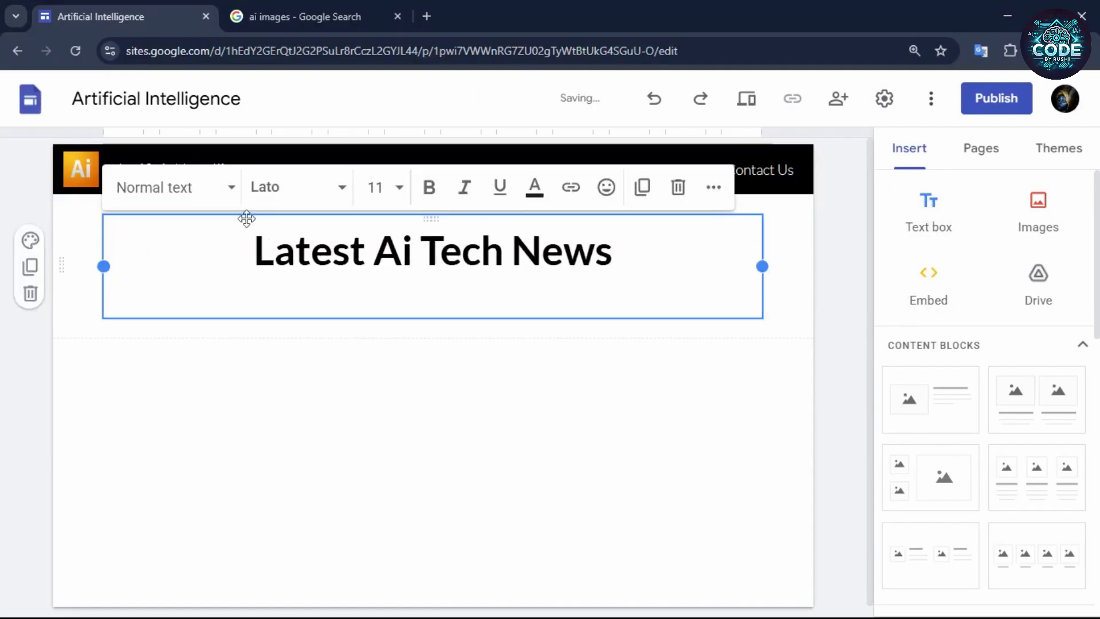
{"action": "left_click", "coordinate": [231, 187]}
{"action": "left_click", "coordinate": [165, 279]}
{"action": "left_click", "coordinate": [339, 187]}
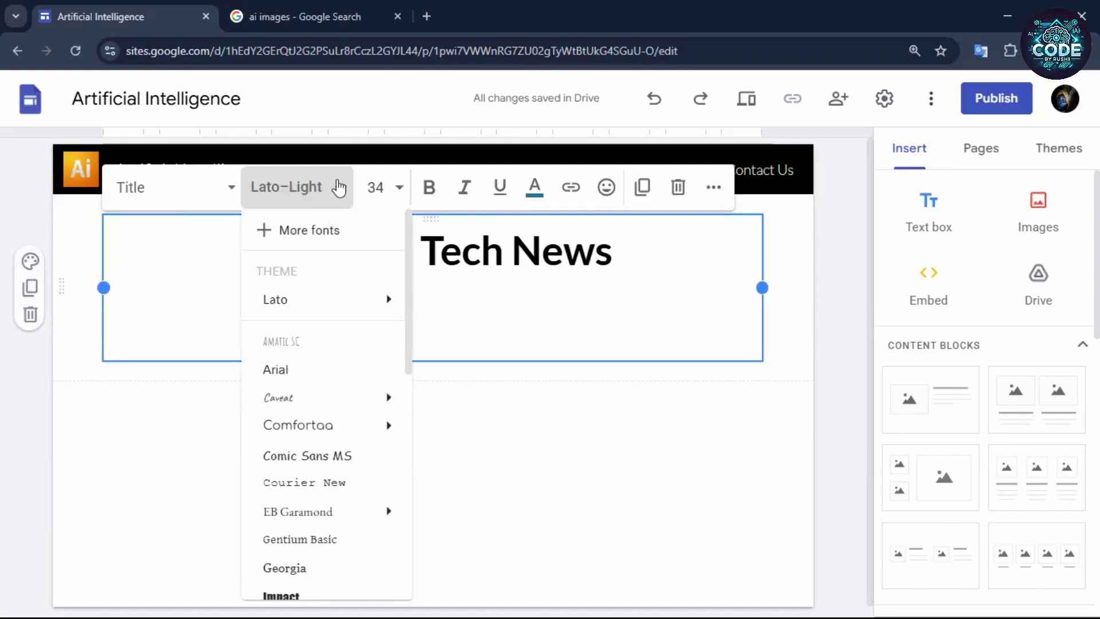
{"action": "left_click", "coordinate": [309, 301]}
{"action": "left_click", "coordinate": [373, 189]}
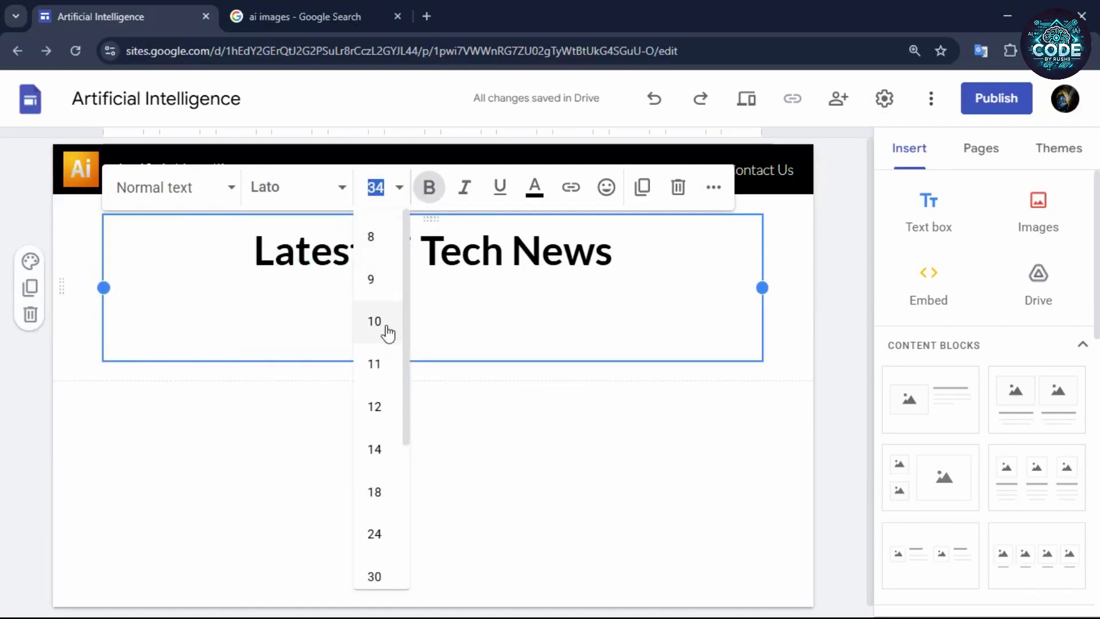
{"action": "type", "text": "36"}
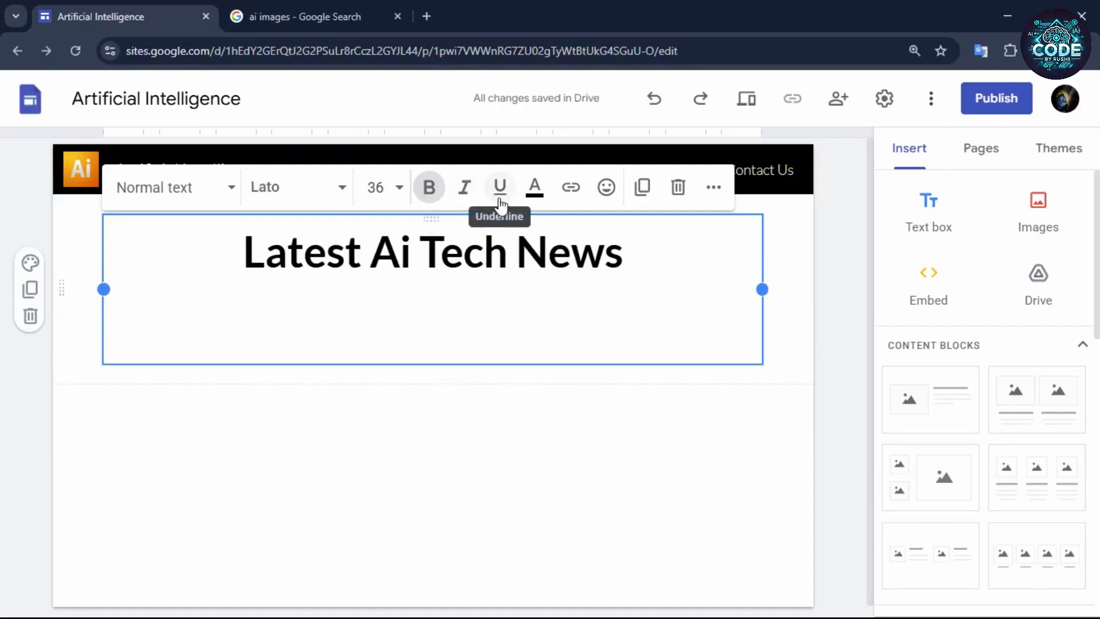
Step: Select the heading text and look over the text colour and emoji choices
{"action": "triple_click", "coordinate": [626, 252]}
{"action": "left_click", "coordinate": [534, 187]}
{"action": "left_click", "coordinate": [648, 321]}
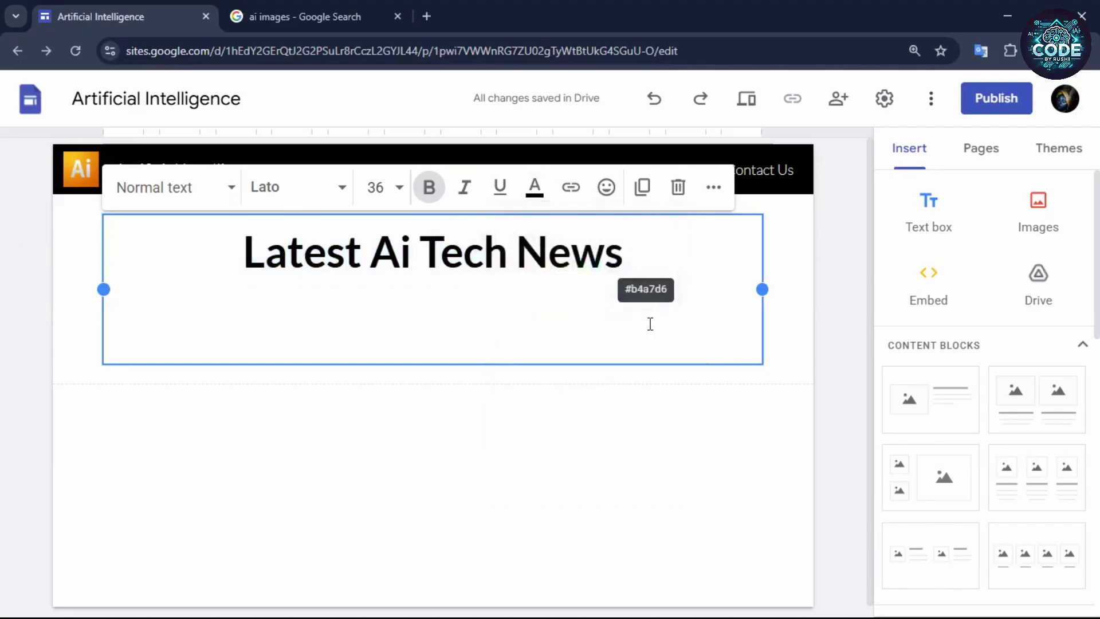
{"action": "left_click", "coordinate": [606, 189]}
{"action": "scroll", "coordinate": [663, 290], "scroll_direction": "down", "scroll_amount": 3}
{"action": "key", "text": "Escape"}
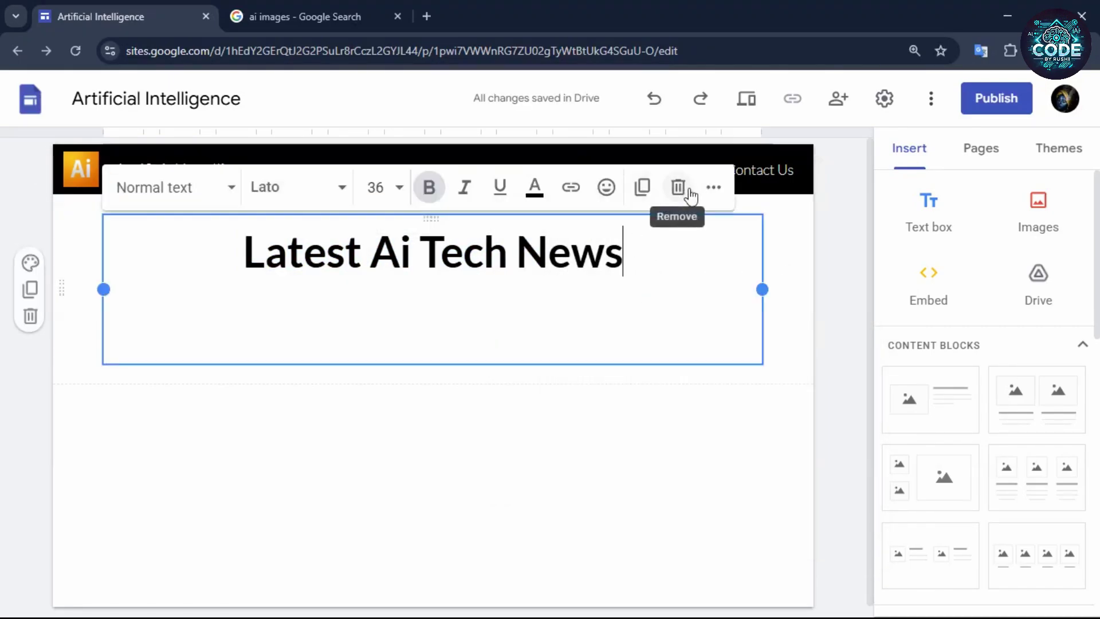
Step: Try right alignment on the heading, then set it back to centred
{"action": "left_click", "coordinate": [714, 191]}
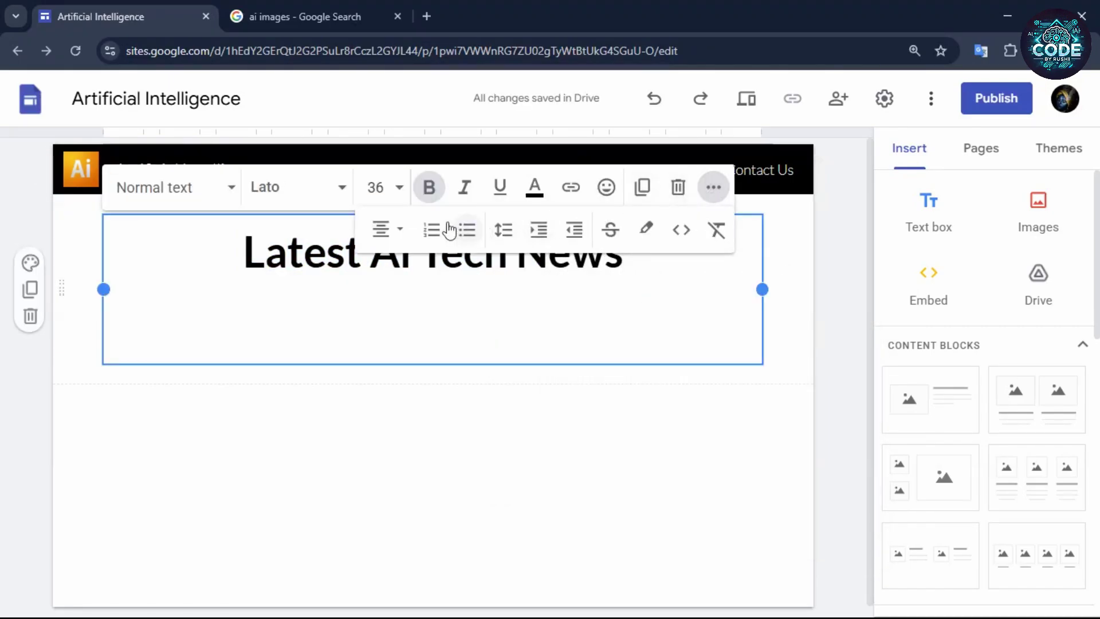
{"action": "left_click", "coordinate": [399, 229]}
{"action": "left_click", "coordinate": [380, 369]}
{"action": "left_click", "coordinate": [400, 229]}
{"action": "left_click", "coordinate": [381, 321]}
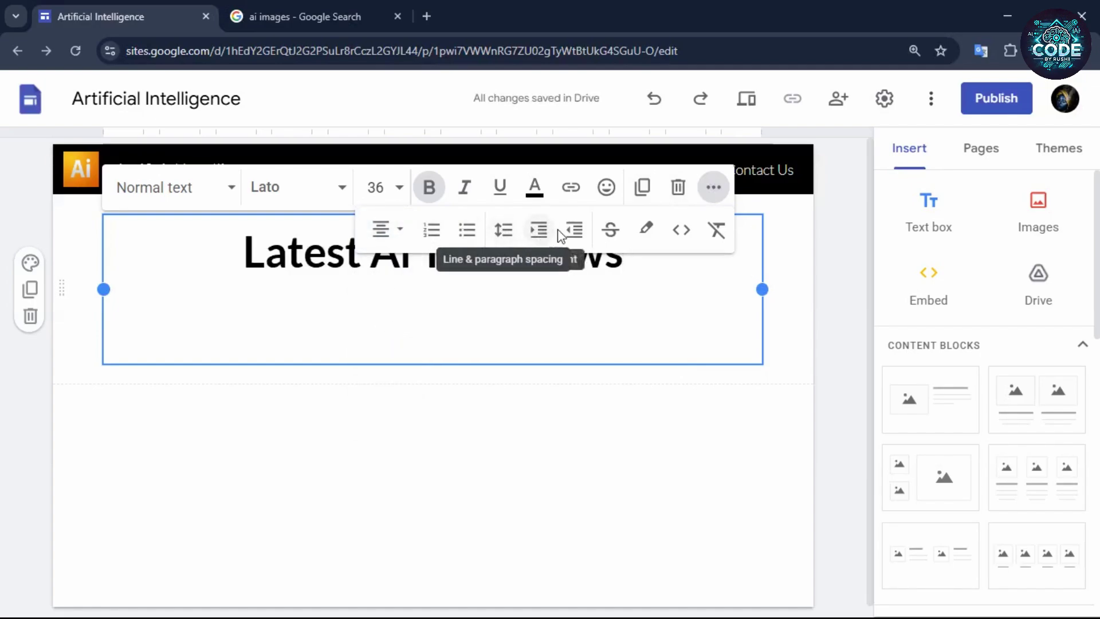
Step: Try the section colour styles and background images, leaving the heading section light grey
{"action": "left_click", "coordinate": [54, 284]}
{"action": "left_click", "coordinate": [31, 263]}
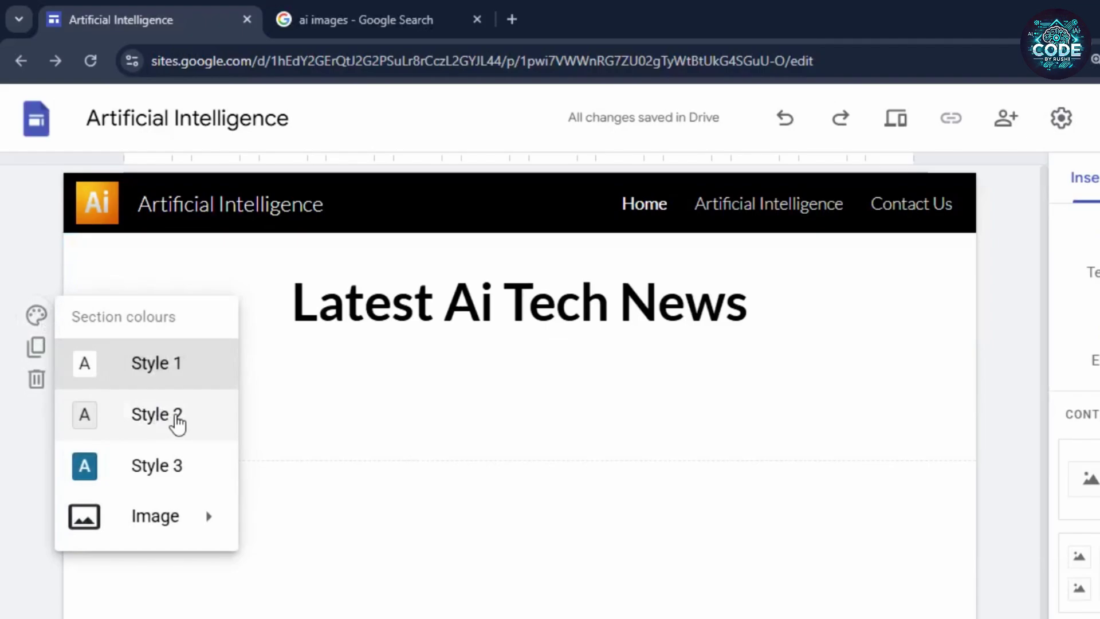
{"action": "left_click", "coordinate": [198, 416]}
{"action": "left_click", "coordinate": [36, 315]}
{"action": "left_click", "coordinate": [149, 465]}
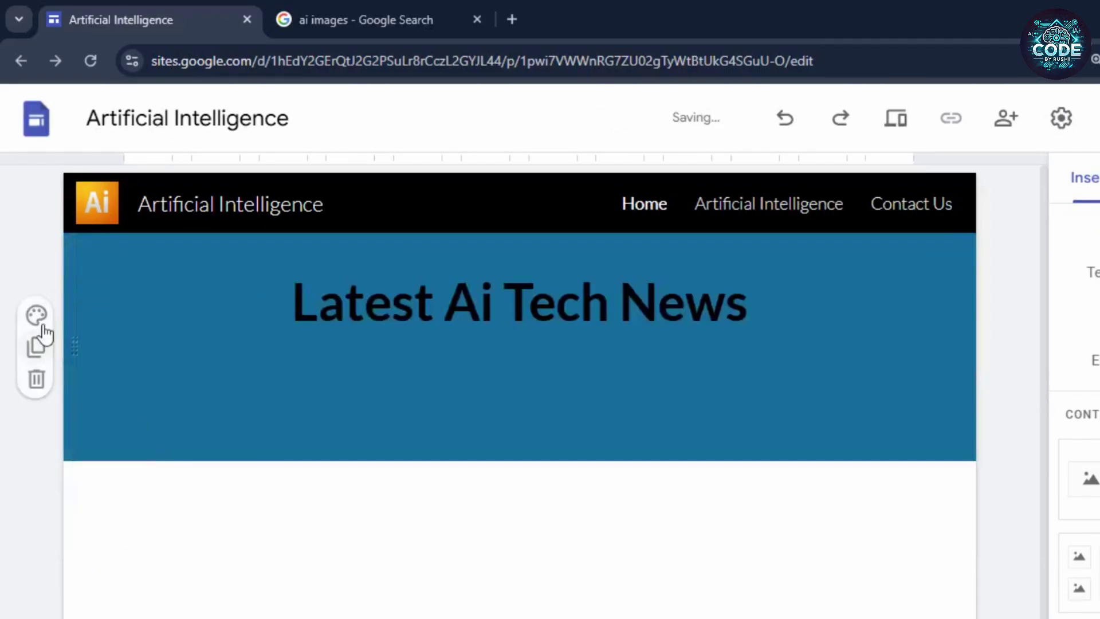
{"action": "left_click", "coordinate": [36, 315]}
{"action": "mouse_move", "coordinate": [171, 529]}
{"action": "left_click", "coordinate": [279, 577]}
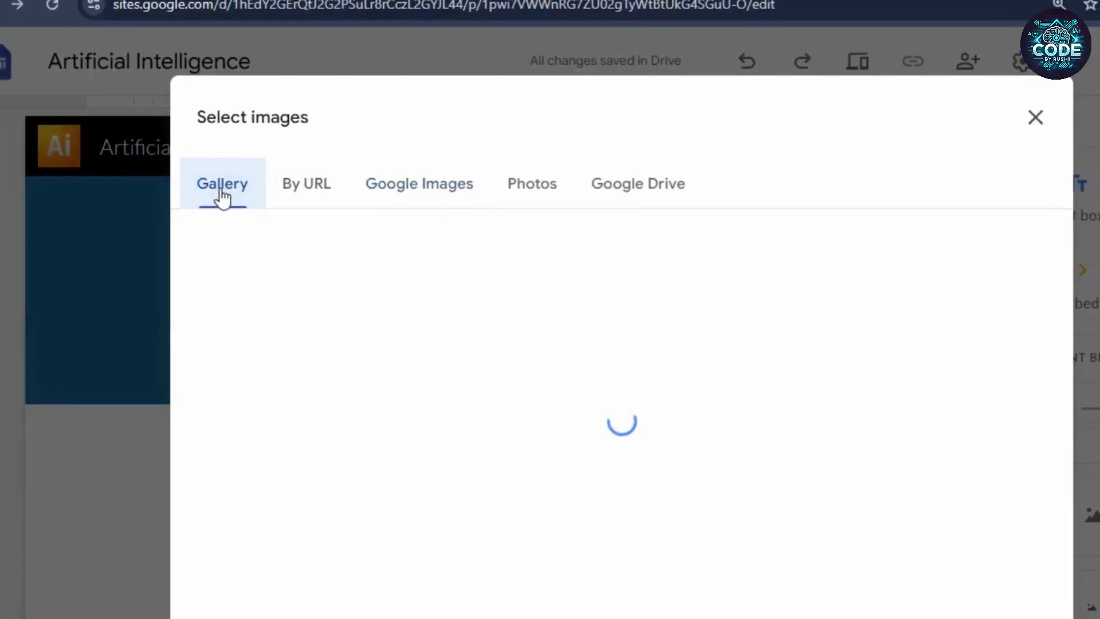
{"action": "scroll", "coordinate": [521, 319], "scroll_direction": "down", "scroll_amount": 10}
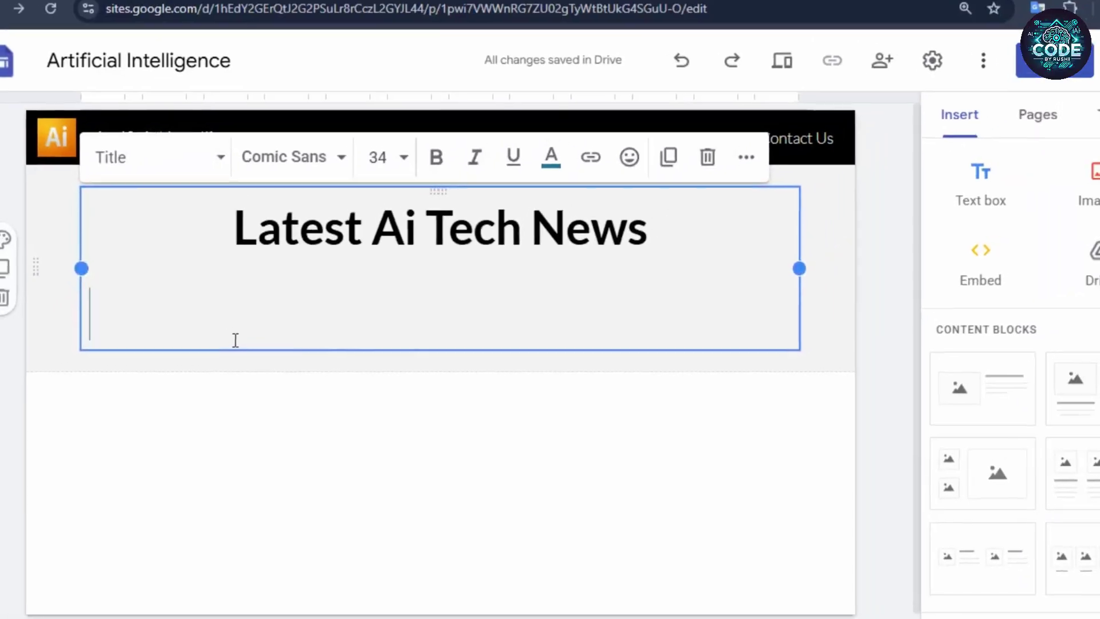
{"action": "left_click", "coordinate": [325, 362]}
Step: Add a text box with the red subheading 'The Rapid Growth of AI Tech & Its Impact on the Future'
{"action": "left_click", "coordinate": [928, 206]}
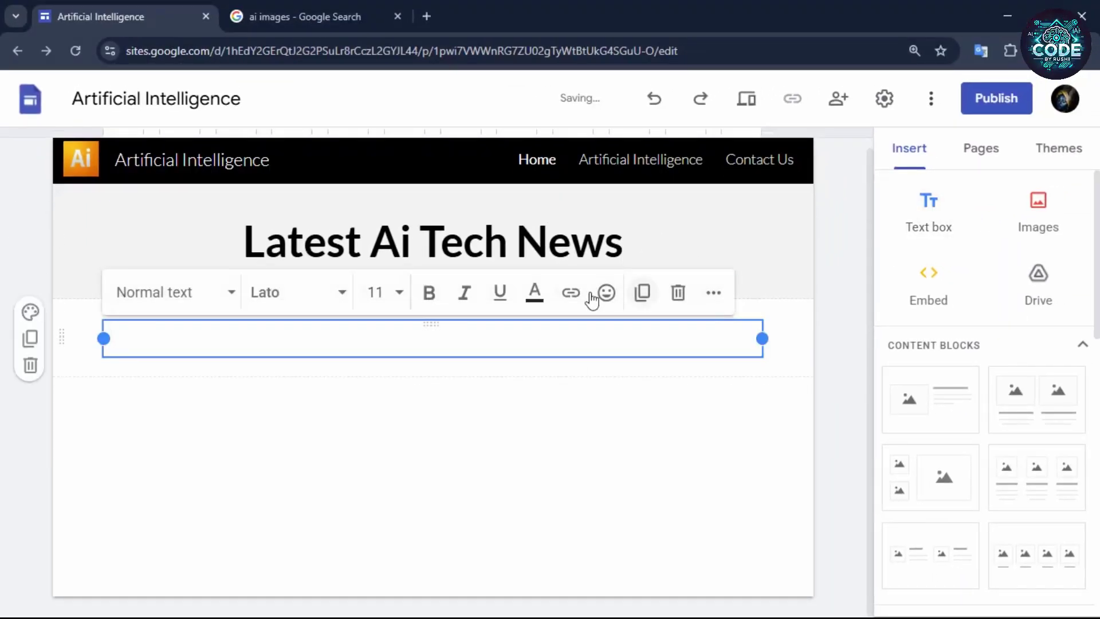
{"action": "type", "text": "The Rapid Growth of AI Tech & Its Impact on the Future"}
{"action": "left_click", "coordinate": [440, 421]}
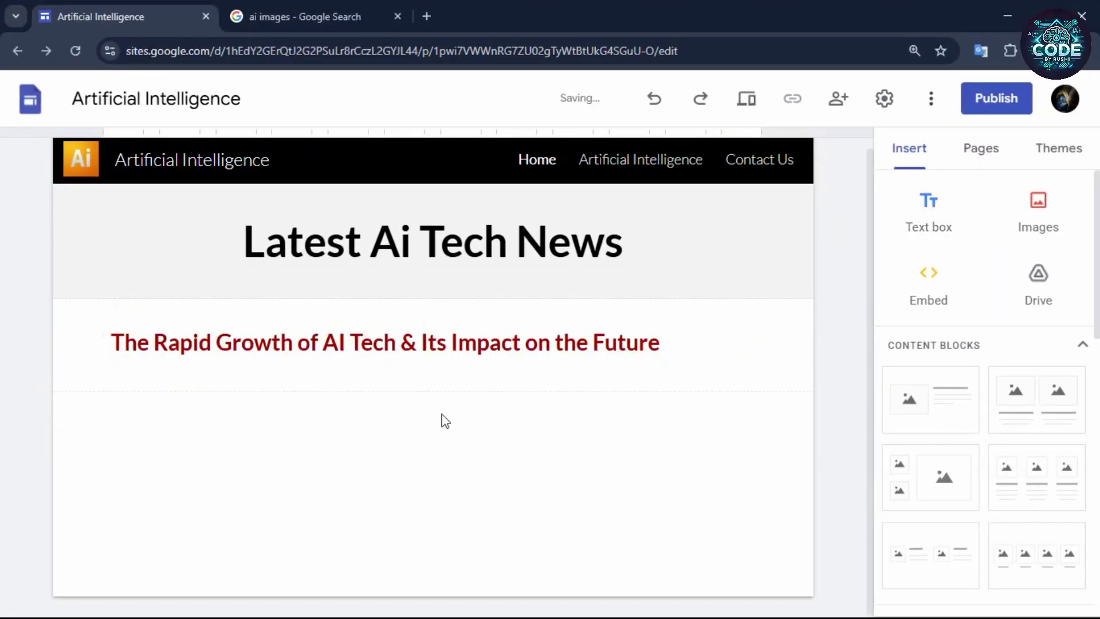
Step: Insert a carousel of four AI robot images from Google Images, shrunk beside the red subheading
{"action": "scroll", "coordinate": [1026, 401], "scroll_direction": "down", "scroll_amount": 5}
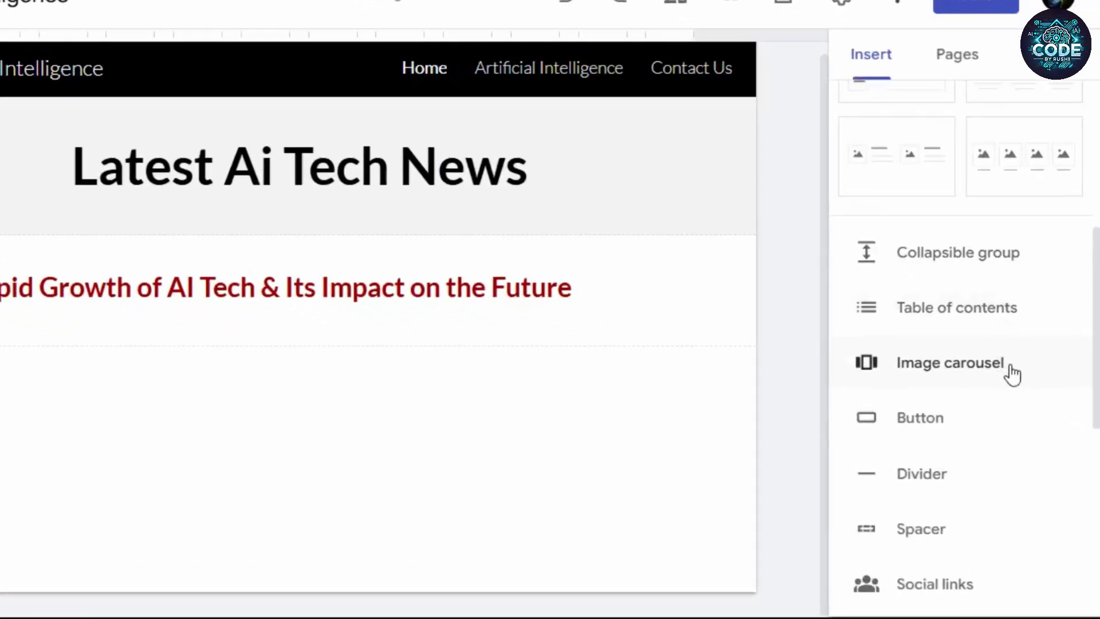
{"action": "left_click", "coordinate": [1011, 372]}
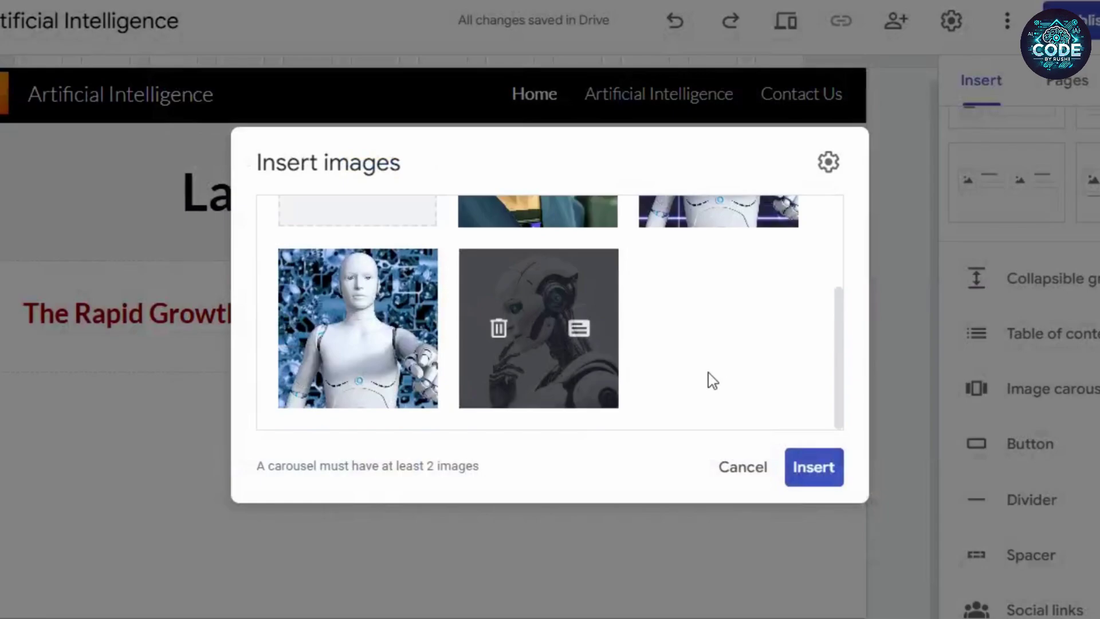
{"action": "scroll", "coordinate": [713, 380], "scroll_direction": "up", "scroll_amount": 2}
{"action": "left_click", "coordinate": [813, 467]}
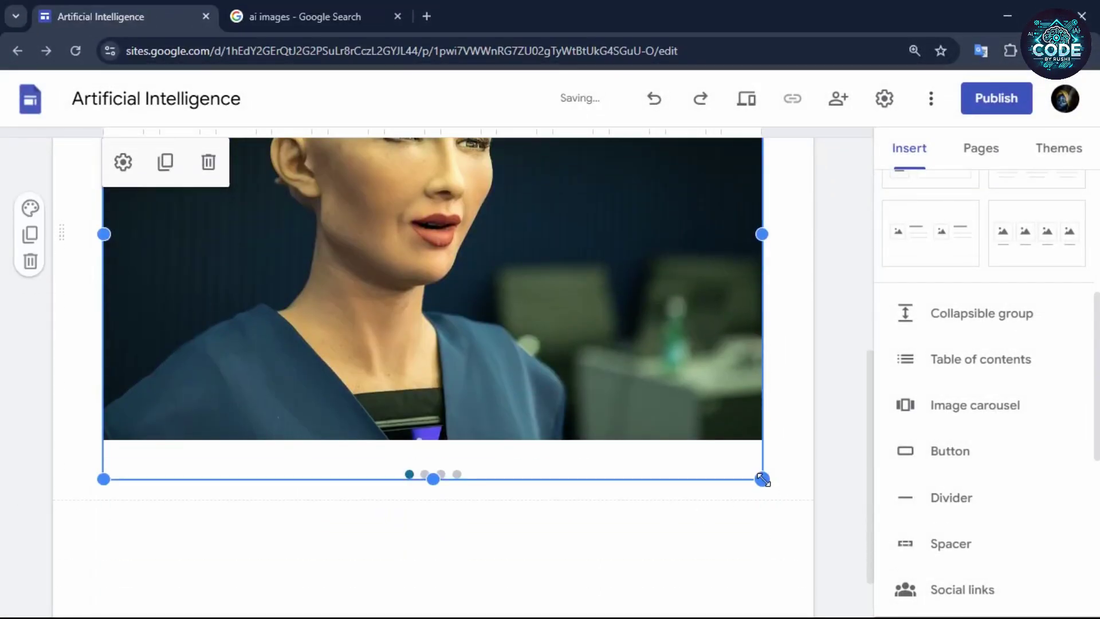
{"action": "left_click_drag", "start_coordinate": [762, 479], "coordinate": [579, 449]}
{"action": "scroll", "coordinate": [420, 380], "scroll_direction": "up", "scroll_amount": 5}
{"action": "left_click", "coordinate": [365, 400]}
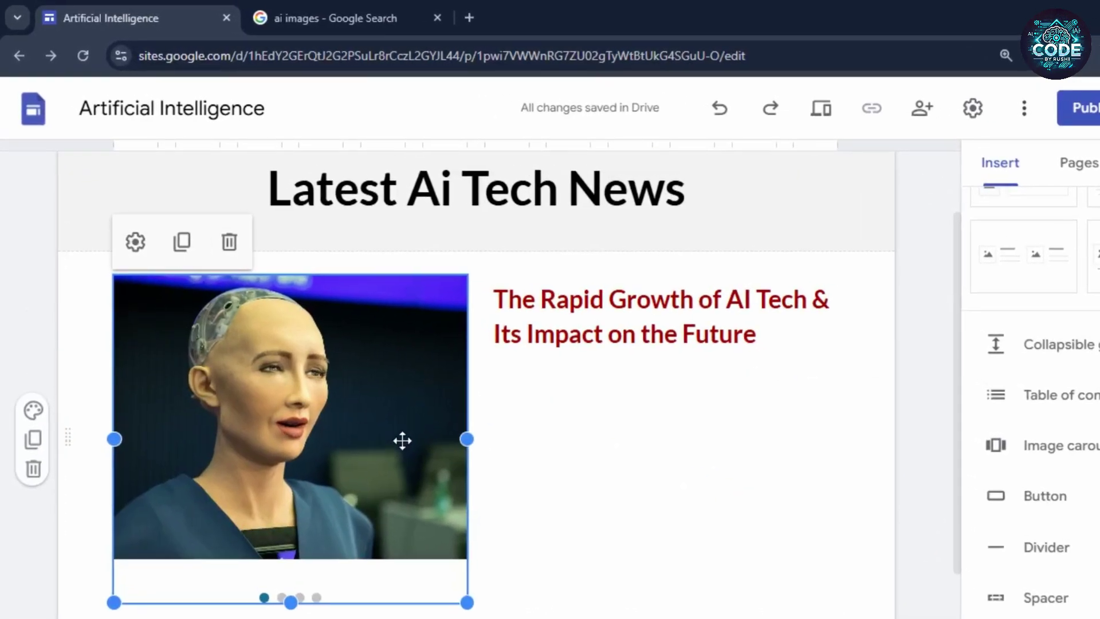
Step: Hide the carousel's navigation dots and turn on auto-start
{"action": "left_click", "coordinate": [145, 247]}
{"action": "scroll", "coordinate": [795, 314], "scroll_direction": "down", "scroll_amount": 3}
{"action": "scroll", "coordinate": [814, 312], "scroll_direction": "up", "scroll_amount": 3}
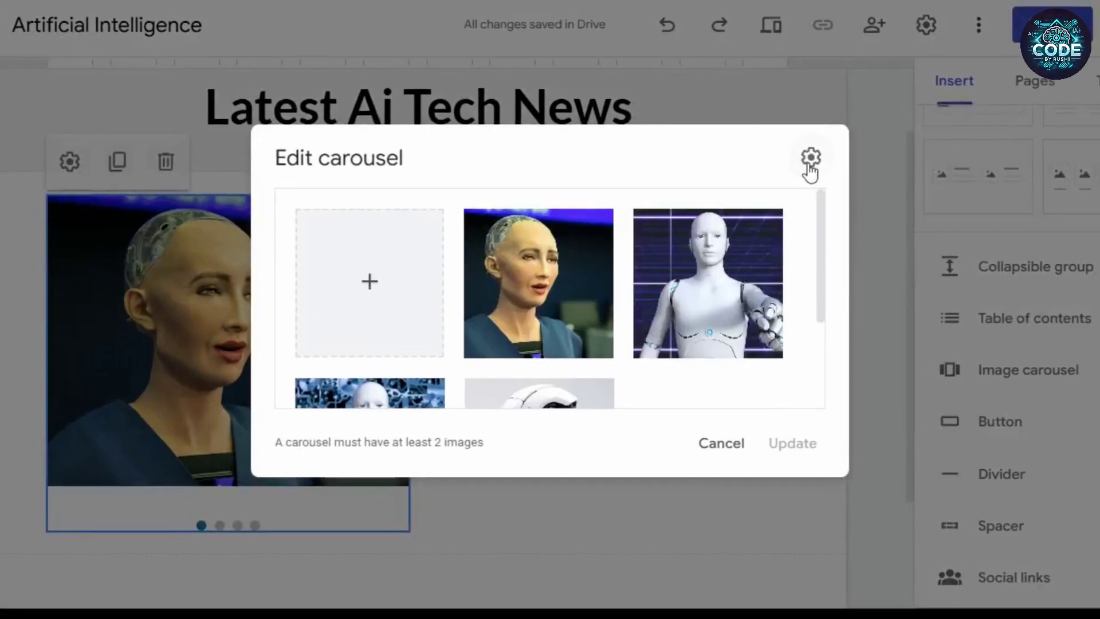
{"action": "left_click", "coordinate": [810, 162]}
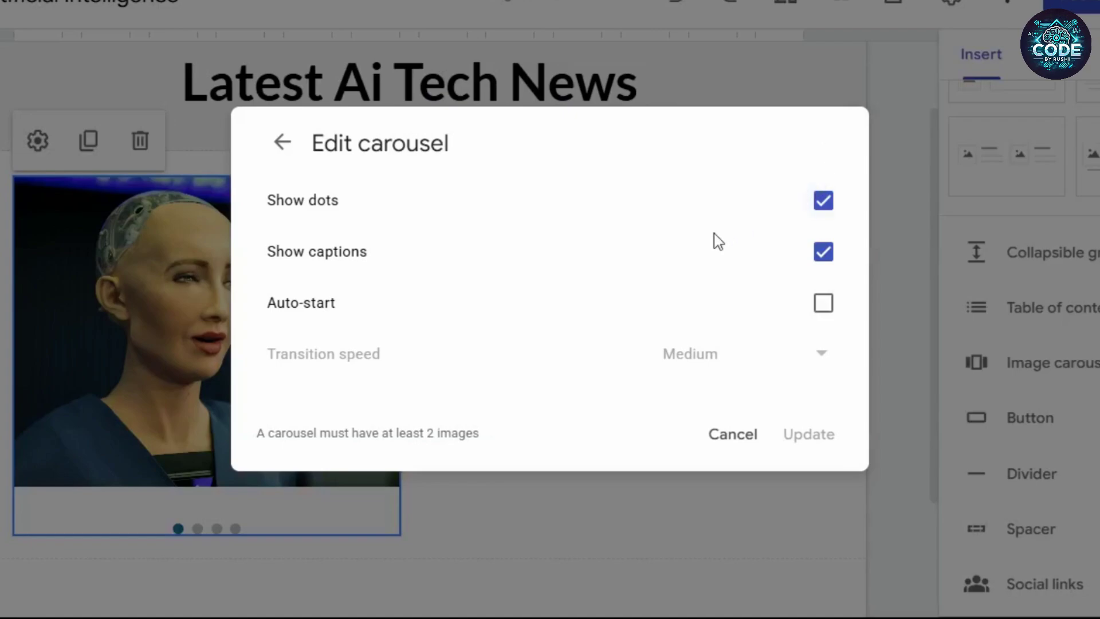
{"action": "left_click", "coordinate": [823, 203]}
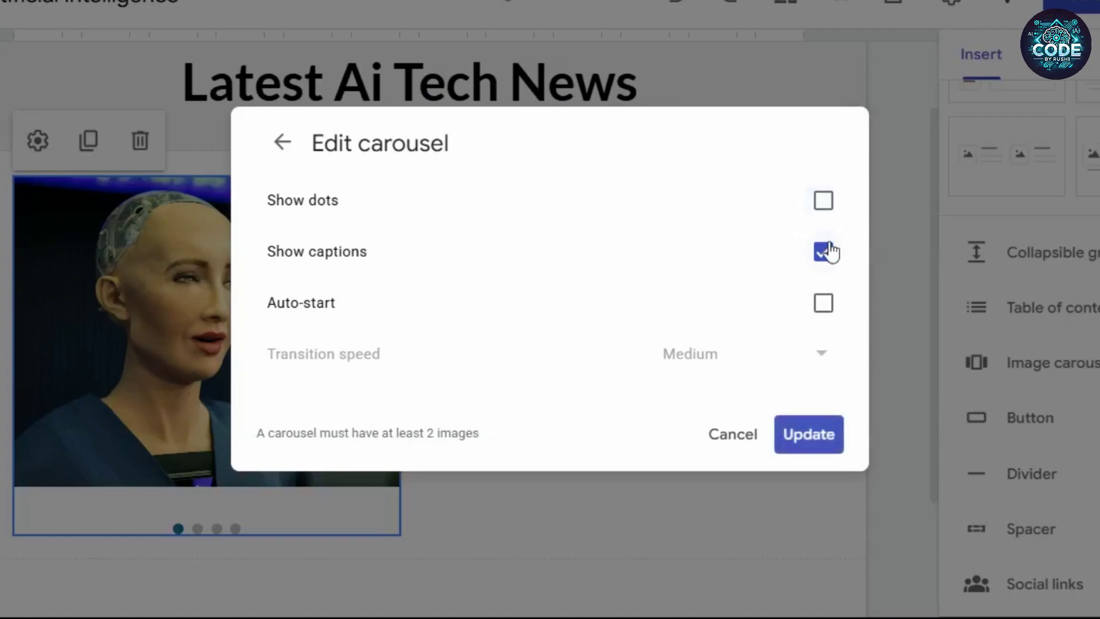
{"action": "left_click", "coordinate": [824, 304]}
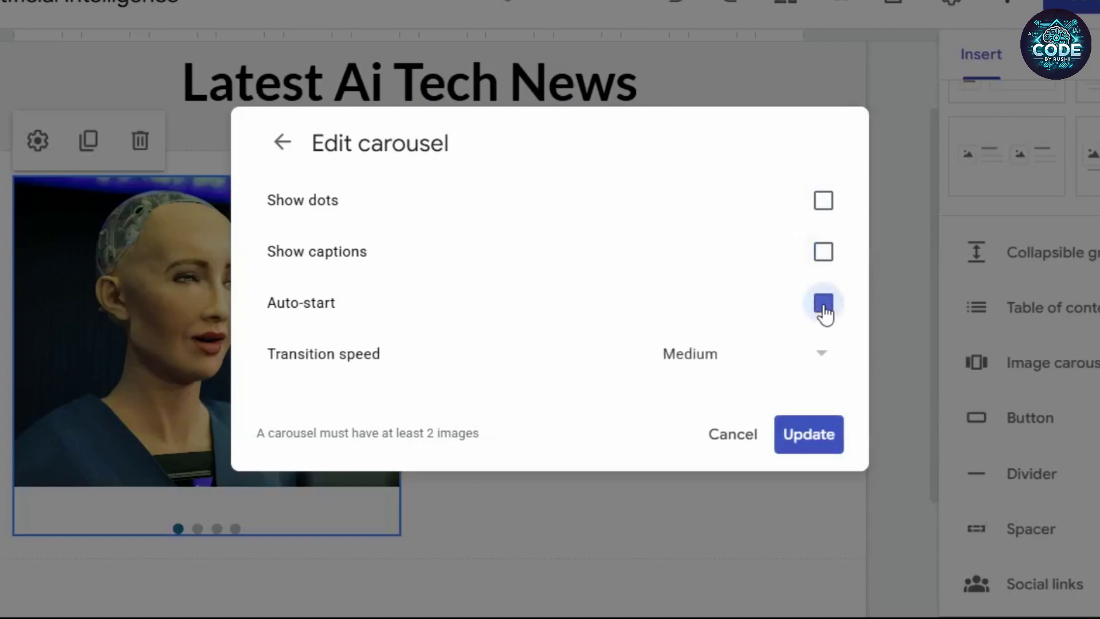
Step: Set the carousel transition speed to Medium, apply it, and check the site in preview
{"action": "left_click", "coordinate": [805, 358]}
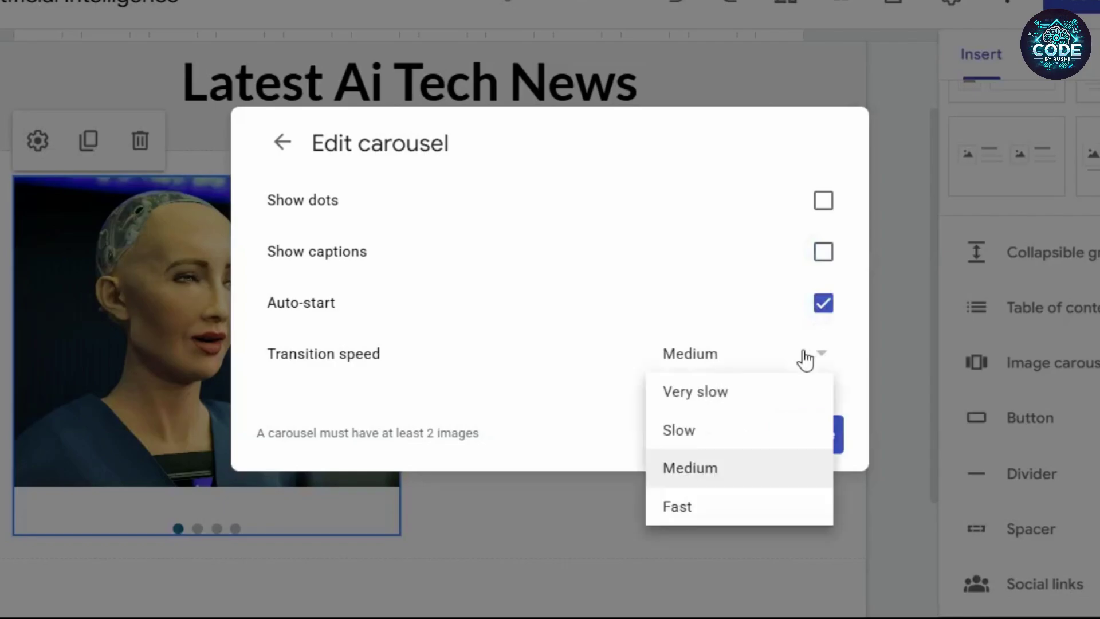
{"action": "left_click", "coordinate": [727, 476]}
{"action": "left_click", "coordinate": [801, 444]}
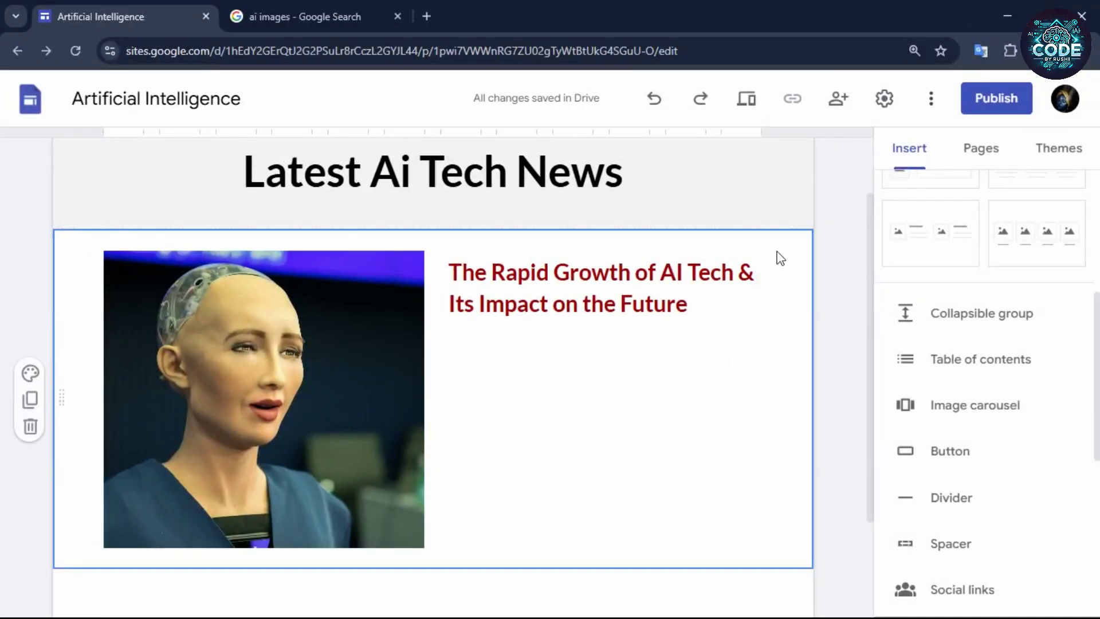
{"action": "left_click", "coordinate": [754, 113]}
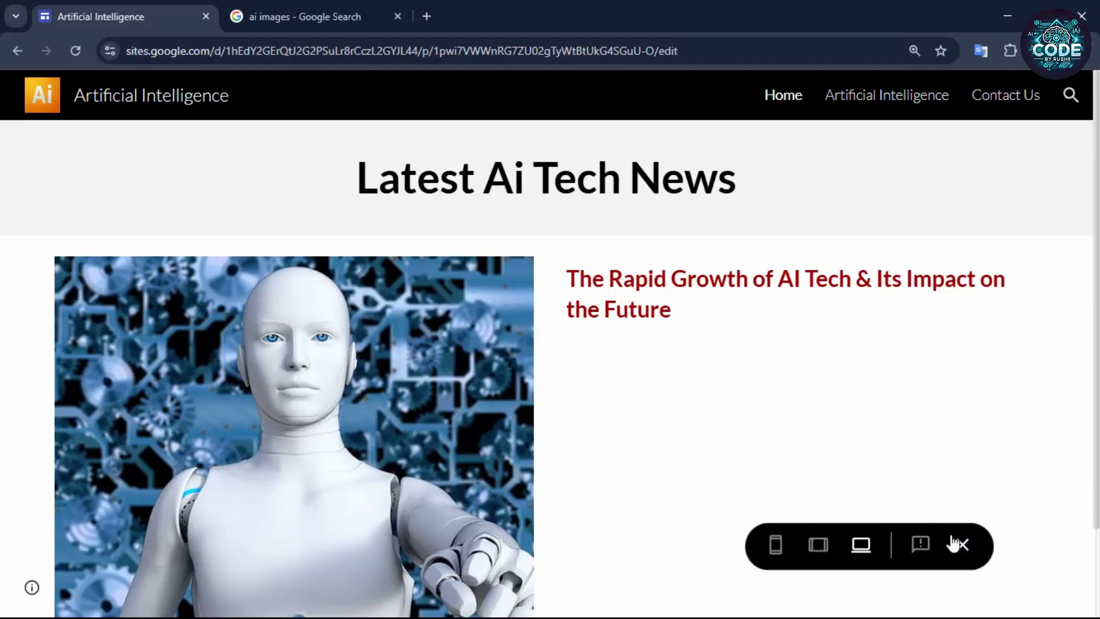
{"action": "left_click", "coordinate": [958, 544]}
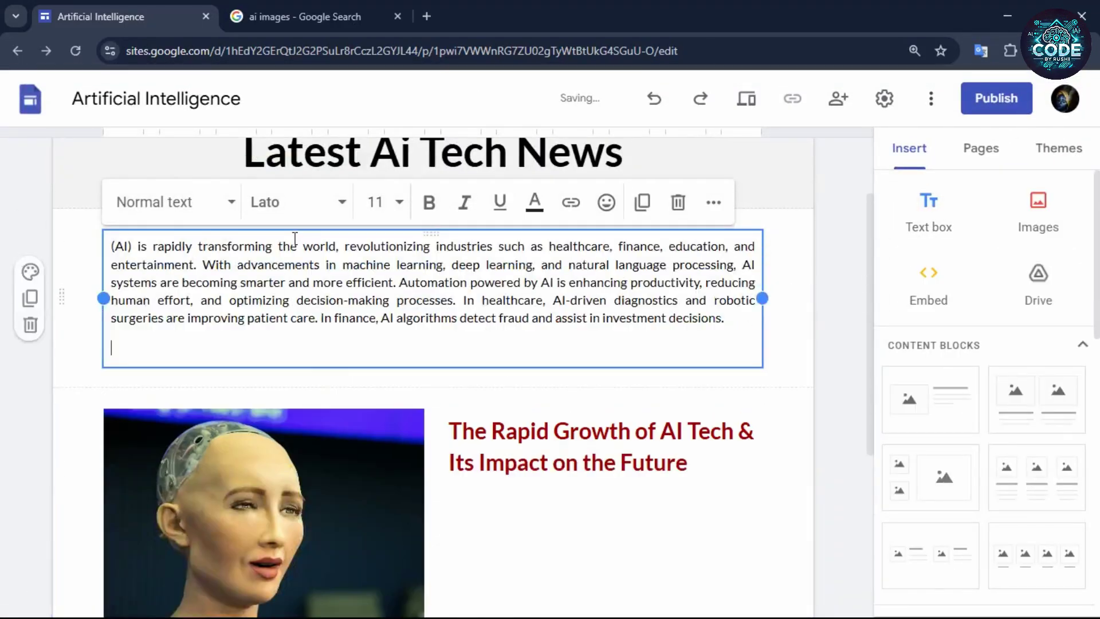
Step: Move the AI paragraph beside the robot image and add an image-and-text section with pasted heading and list
{"action": "left_click_drag", "start_coordinate": [149, 235], "coordinate": [478, 504]}
{"action": "scroll", "coordinate": [589, 469], "scroll_direction": "down", "scroll_amount": 5}
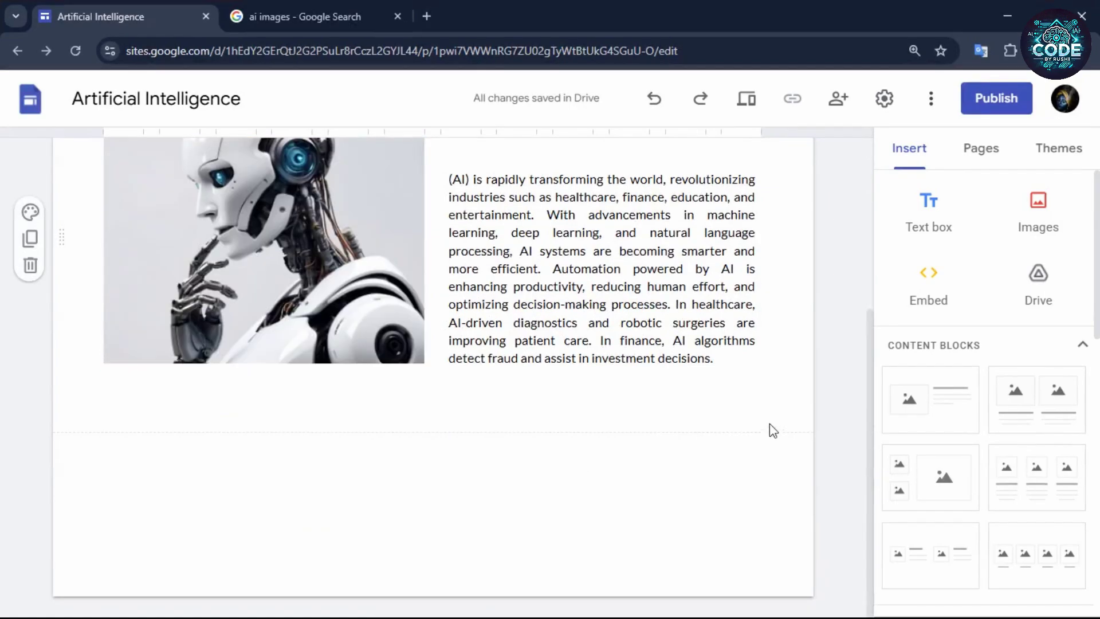
{"action": "left_click", "coordinate": [941, 411]}
{"action": "left_click", "coordinate": [535, 297]}
{"action": "type", "text": "The Growth of AI Technology"}
{"action": "left_click", "coordinate": [437, 462]}
{"action": "type", "text": "Generative AI – Creating human-like text, images, and videos. Autonomous Systems – Self-driving cars and robotics for automation. AI in Healthcare – Early disease detection and personalized treatments. AI in Business – Enhancing customer service with chatbots and virtual assistants."}
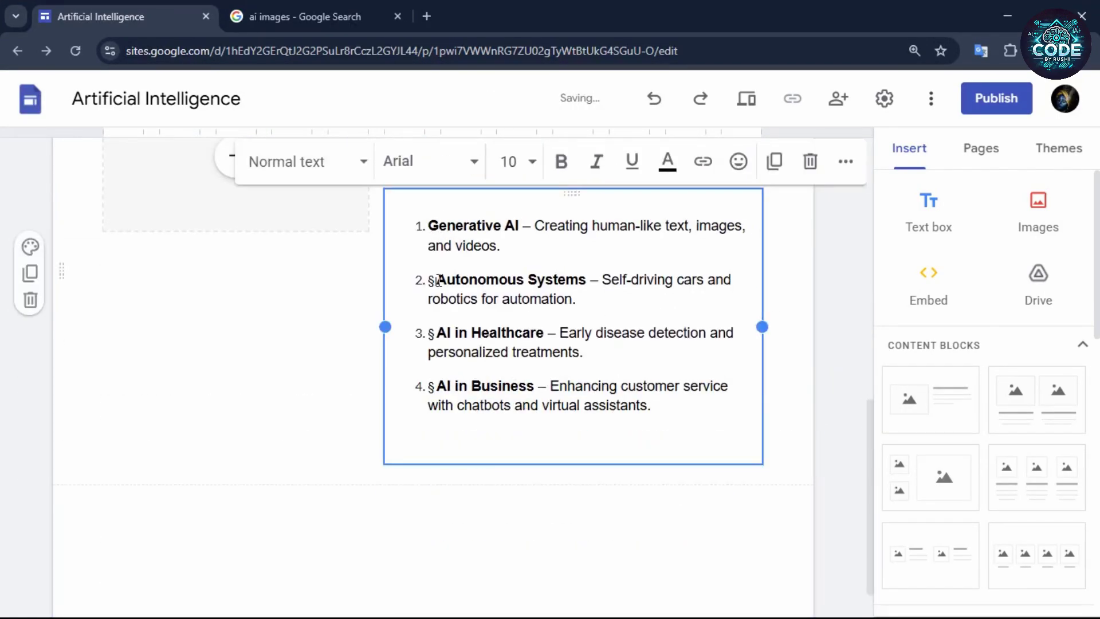
Step: Fill the section's image placeholder with the AI regulations chart from Google Images
{"action": "left_click", "coordinate": [238, 324]}
{"action": "left_click", "coordinate": [307, 397]}
{"action": "left_click", "coordinate": [305, 304]}
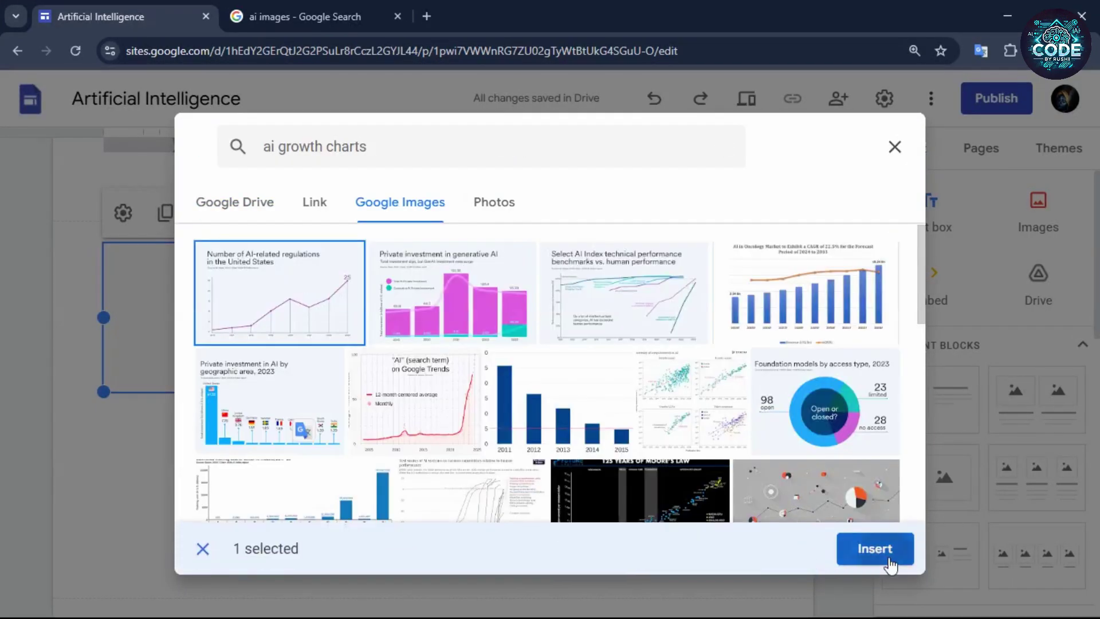
{"action": "left_click", "coordinate": [872, 558]}
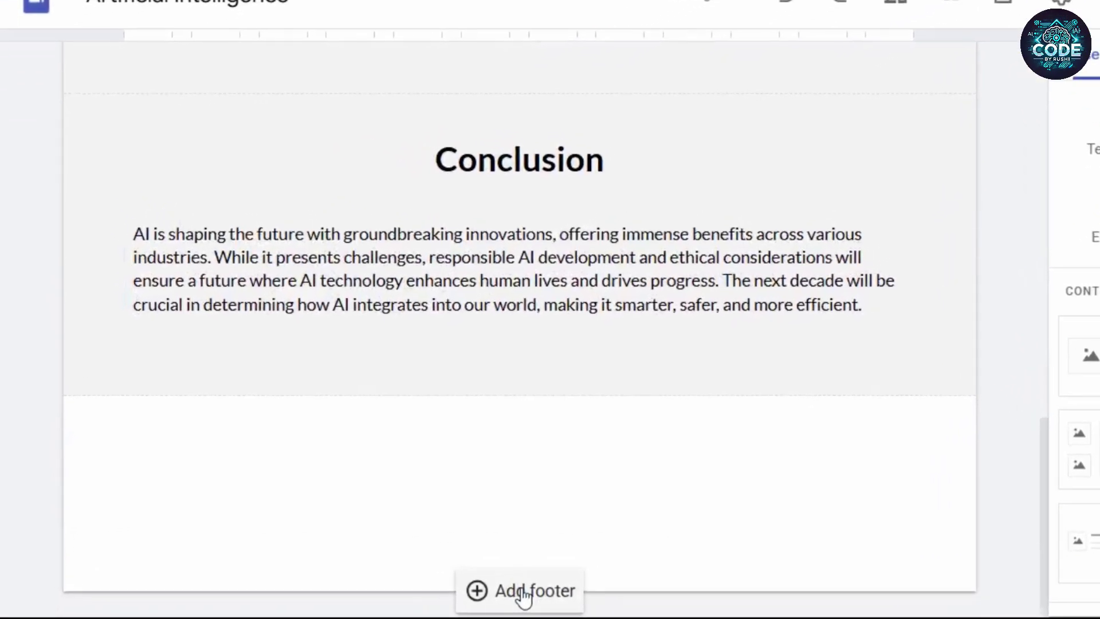
Step: Add a footer to the page and choose an image for its background
{"action": "left_click", "coordinate": [523, 593]}
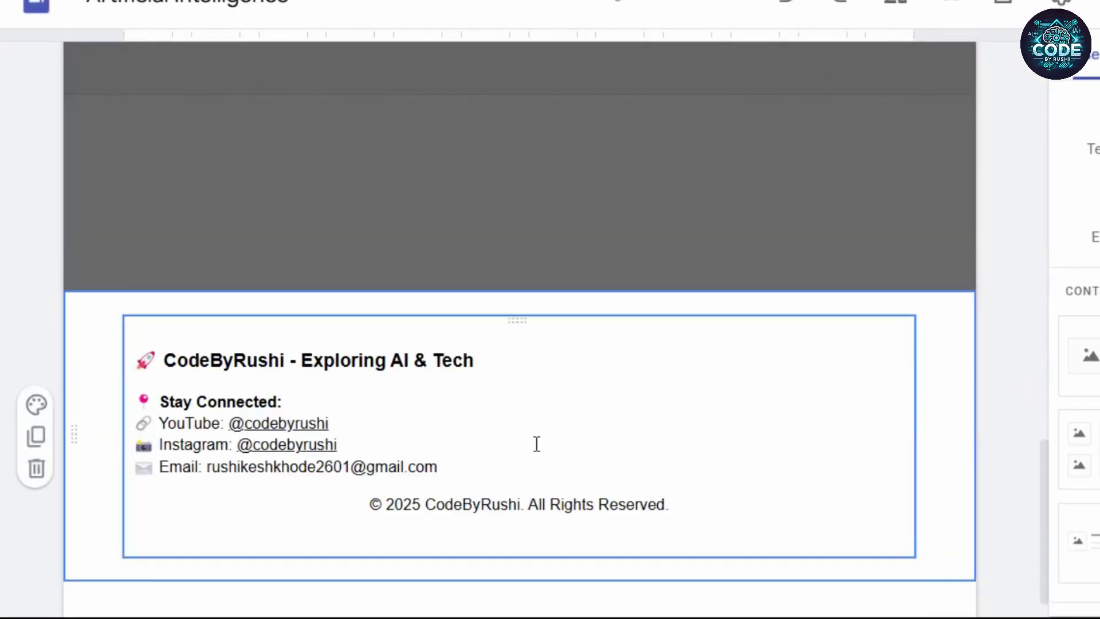
{"action": "left_click", "coordinate": [29, 440]}
{"action": "mouse_move", "coordinate": [118, 442]}
{"action": "left_click", "coordinate": [231, 473]}
Step: Search Google Images for 'footer vackground' and set the dark forest image as background
{"action": "left_click", "coordinate": [463, 143]}
{"action": "type", "text": "foo"}
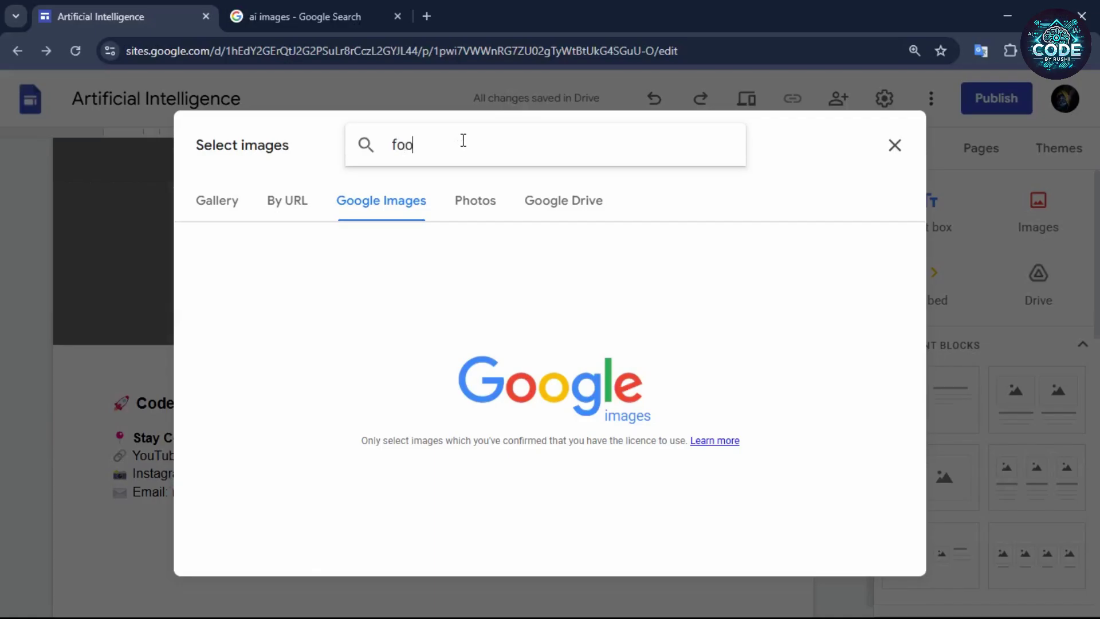
{"action": "type", "text": "ter vackground"}
{"action": "key", "text": "Return"}
{"action": "scroll", "coordinate": [590, 423], "scroll_direction": "down", "scroll_amount": 5}
{"action": "left_click", "coordinate": [589, 422]}
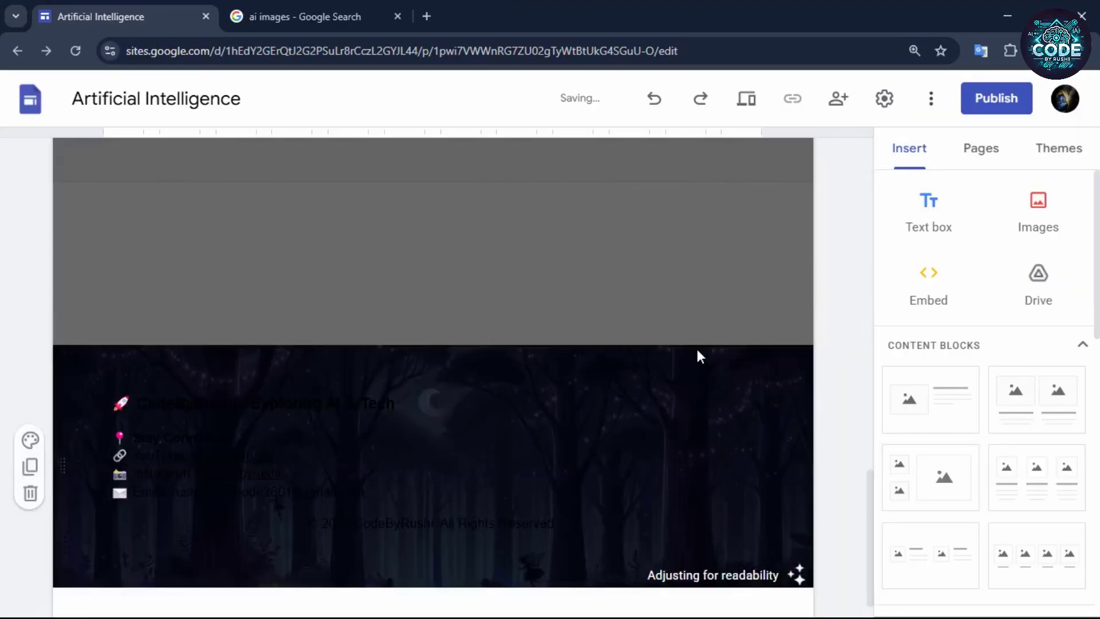
{"action": "scroll", "coordinate": [577, 386], "scroll_direction": "up", "scroll_amount": 4}
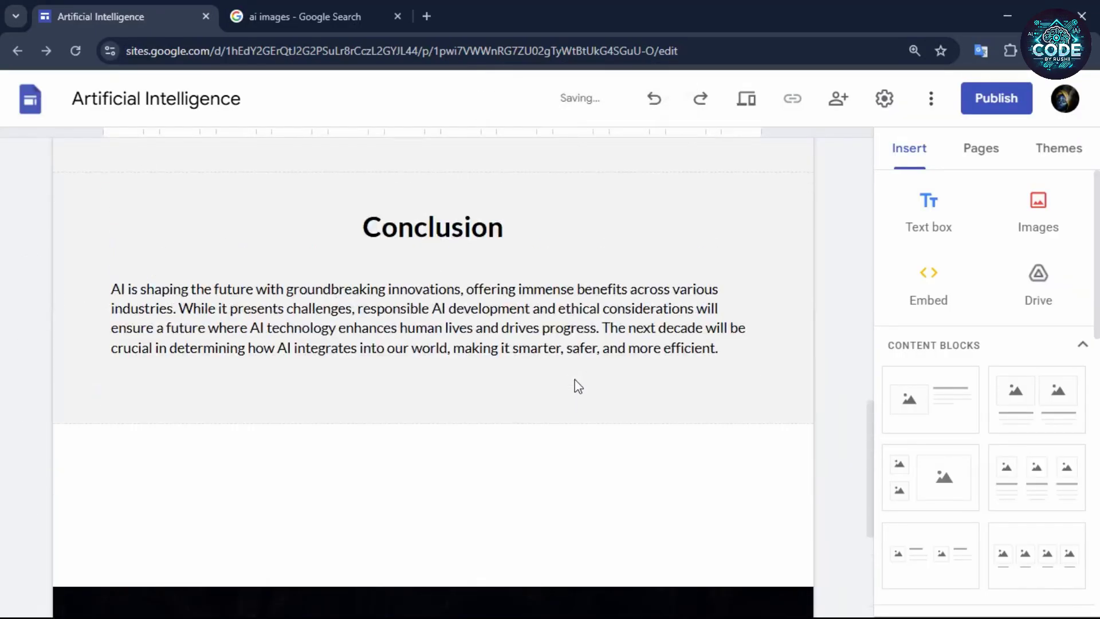
{"action": "scroll", "coordinate": [700, 292], "scroll_direction": "up", "scroll_amount": 15}
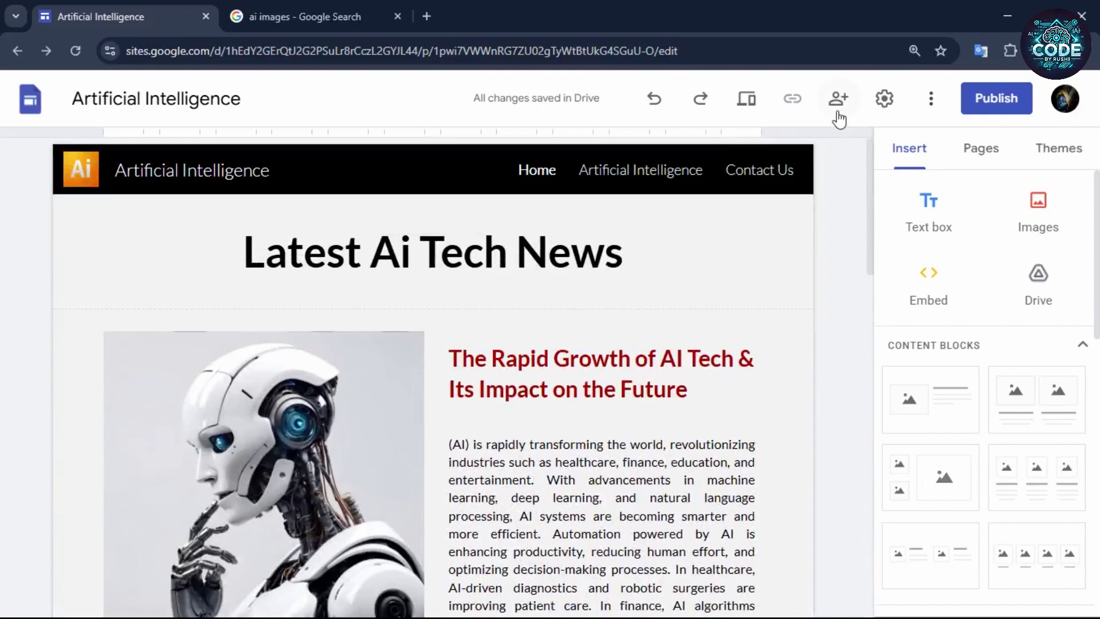
Step: Preview the whole site, open the Contact Us page, then return to the search tab
{"action": "left_click", "coordinate": [747, 99]}
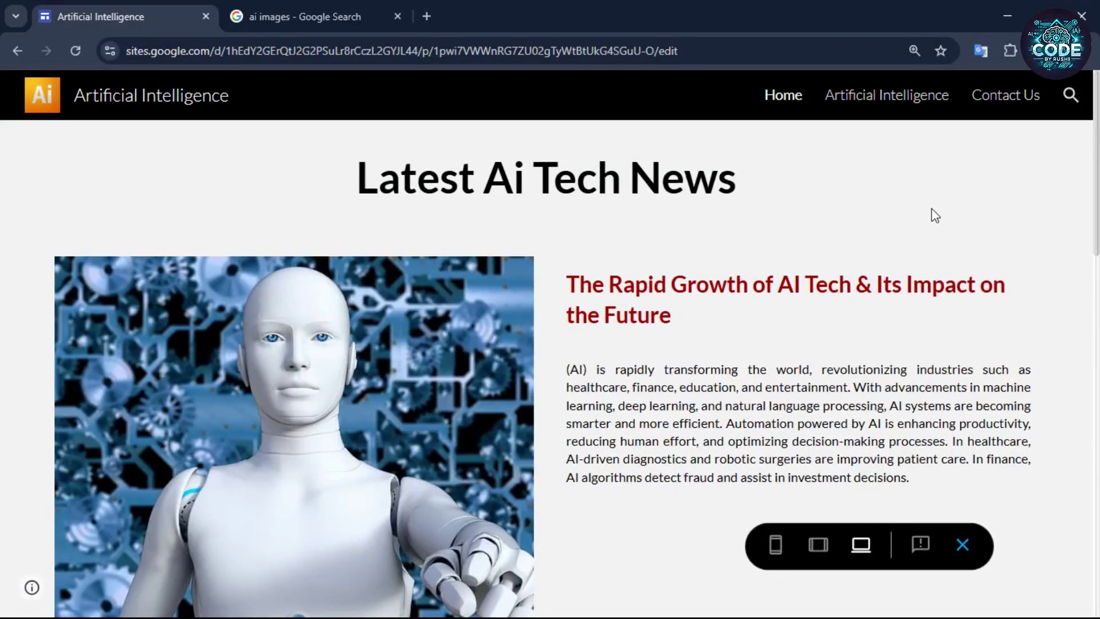
{"action": "scroll", "coordinate": [934, 218], "scroll_direction": "down", "scroll_amount": 10}
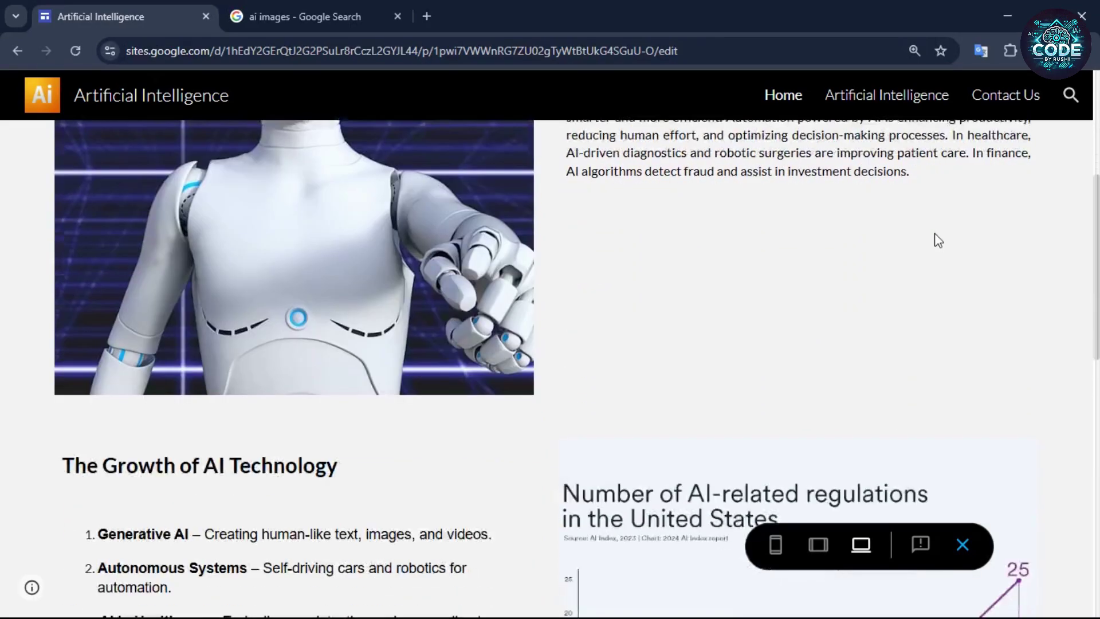
{"action": "scroll", "coordinate": [930, 246], "scroll_direction": "down", "scroll_amount": 3}
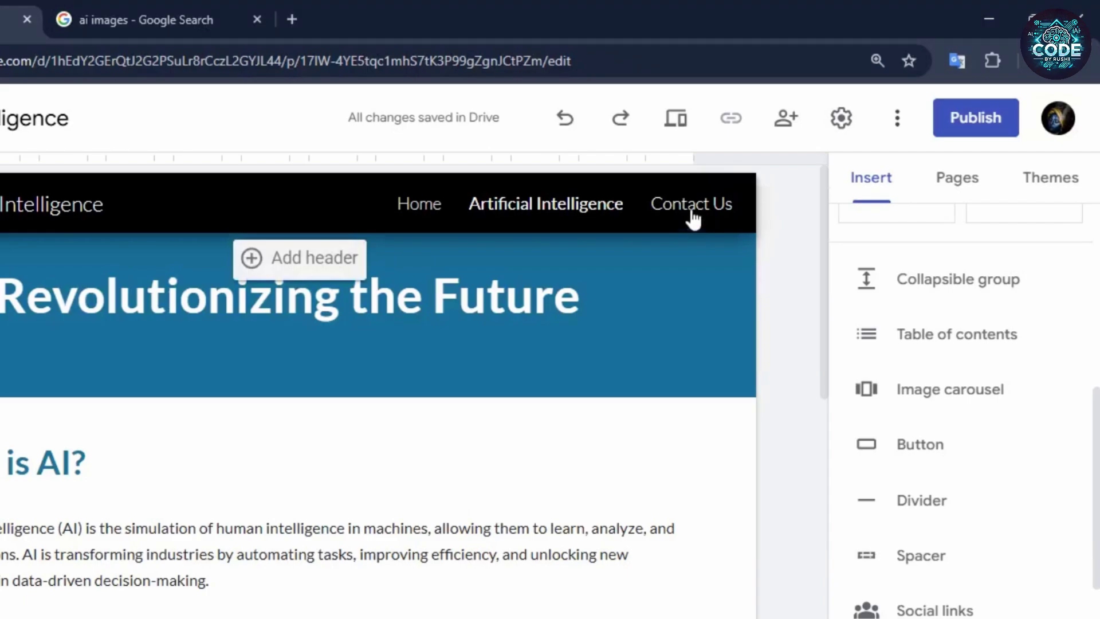
{"action": "left_click", "coordinate": [692, 206]}
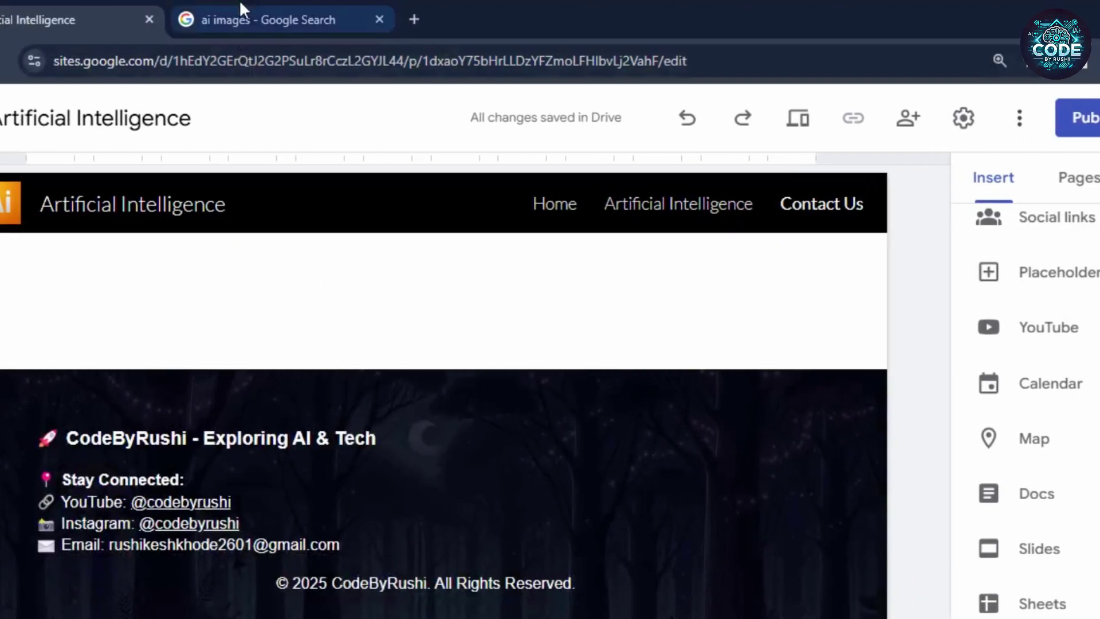
{"action": "left_click", "coordinate": [117, 18]}
Step: Search for 'google forms' and open the Google Forms site
{"action": "triple_click", "coordinate": [183, 122]}
{"action": "type", "text": "google forms"}
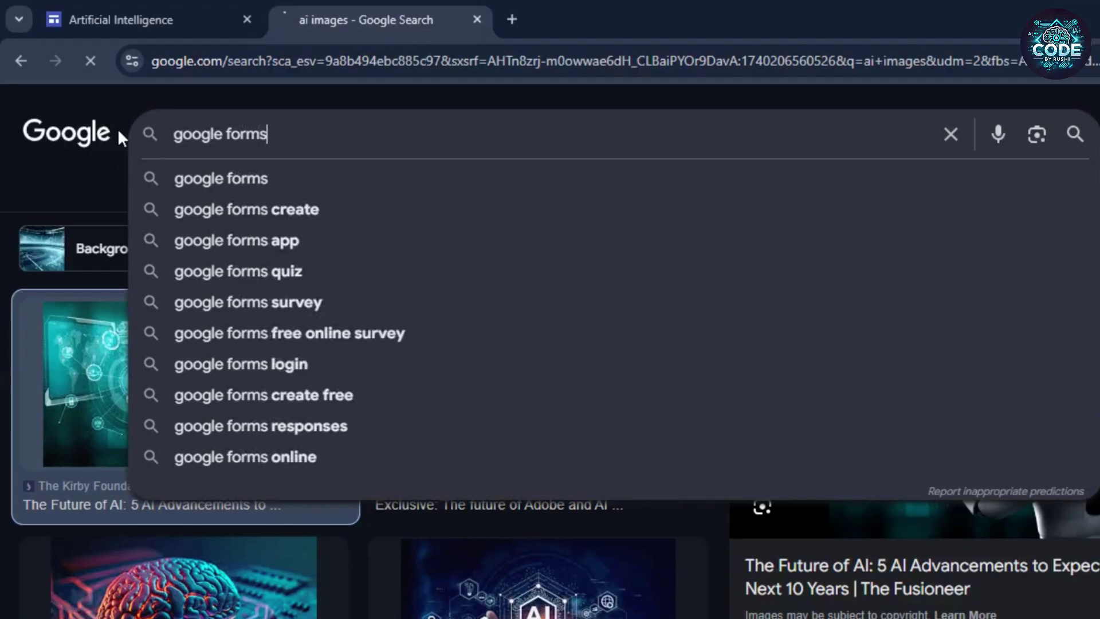
{"action": "key", "text": "Return"}
{"action": "left_click", "coordinate": [305, 290]}
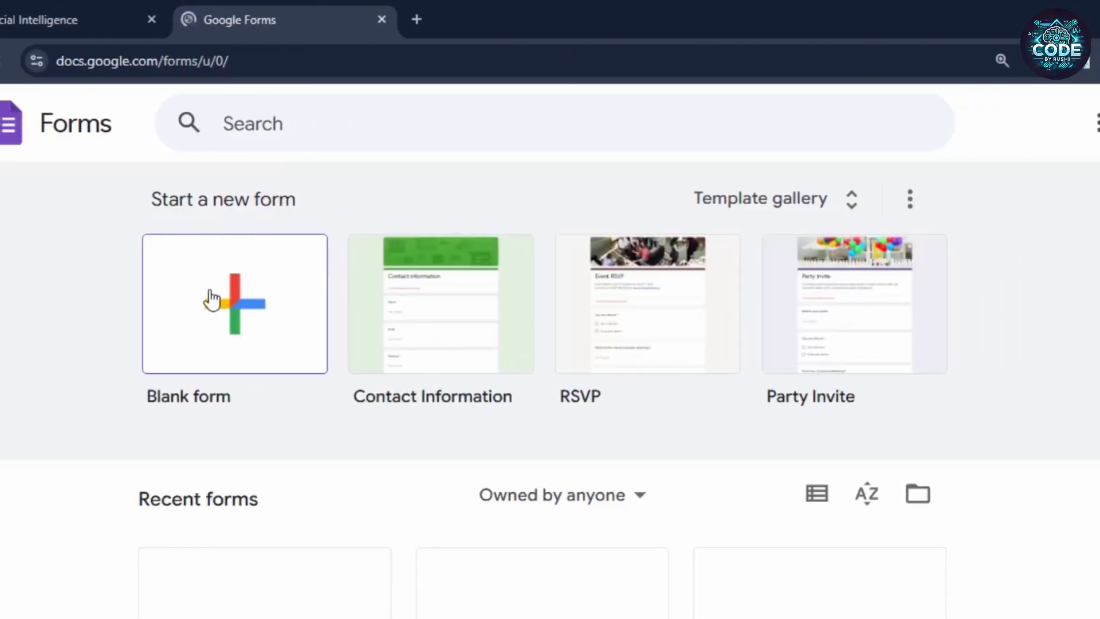
Step: Create a form from the Contact Information template and dismiss the access tip
{"action": "left_click", "coordinate": [502, 308]}
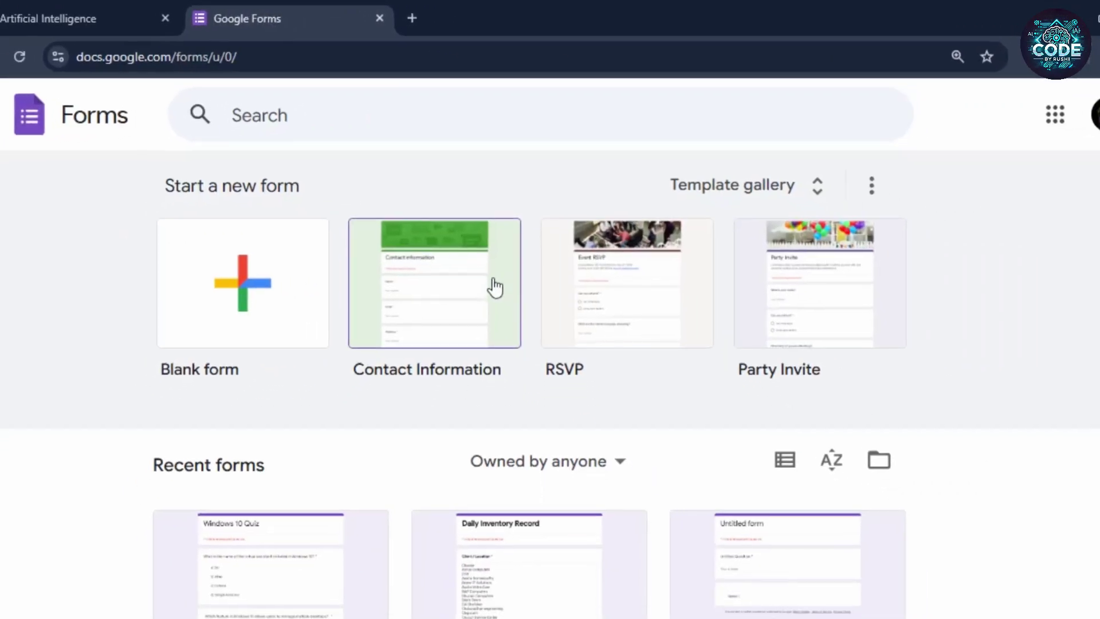
{"action": "scroll", "coordinate": [734, 335], "scroll_direction": "down", "scroll_amount": 10}
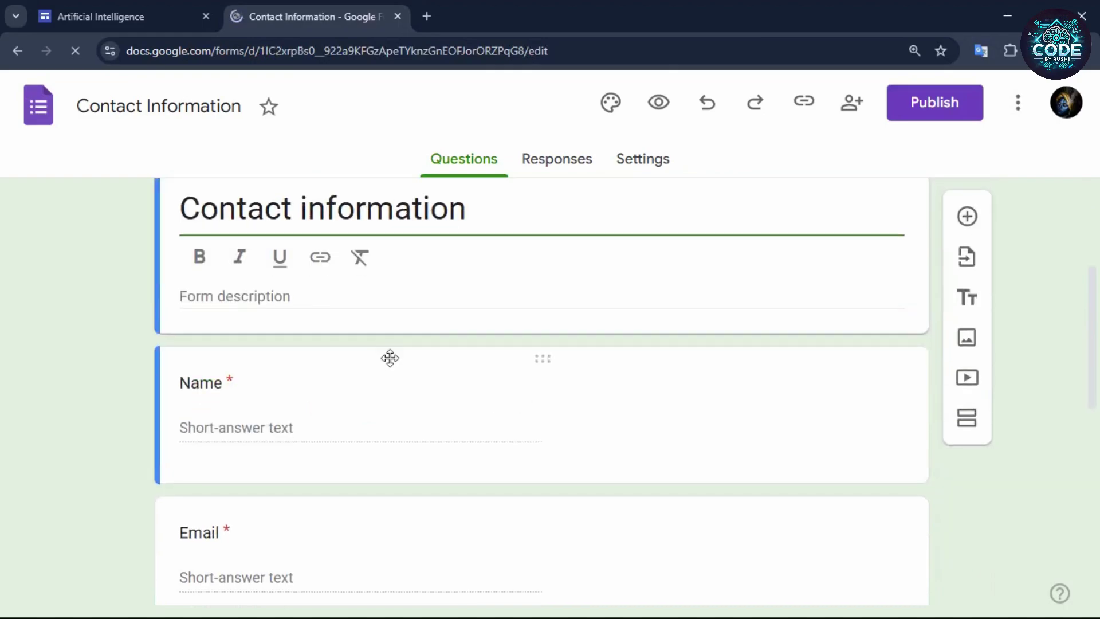
{"action": "scroll", "coordinate": [470, 471], "scroll_direction": "up", "scroll_amount": 5}
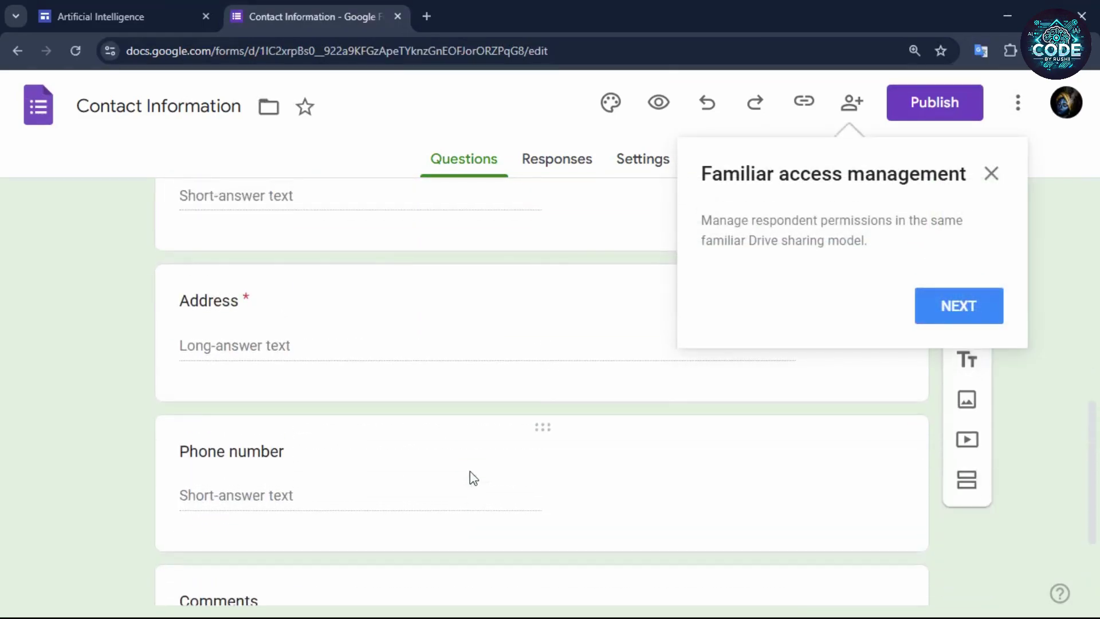
{"action": "left_click", "coordinate": [993, 175]}
{"action": "scroll", "coordinate": [793, 297], "scroll_direction": "up", "scroll_amount": 7}
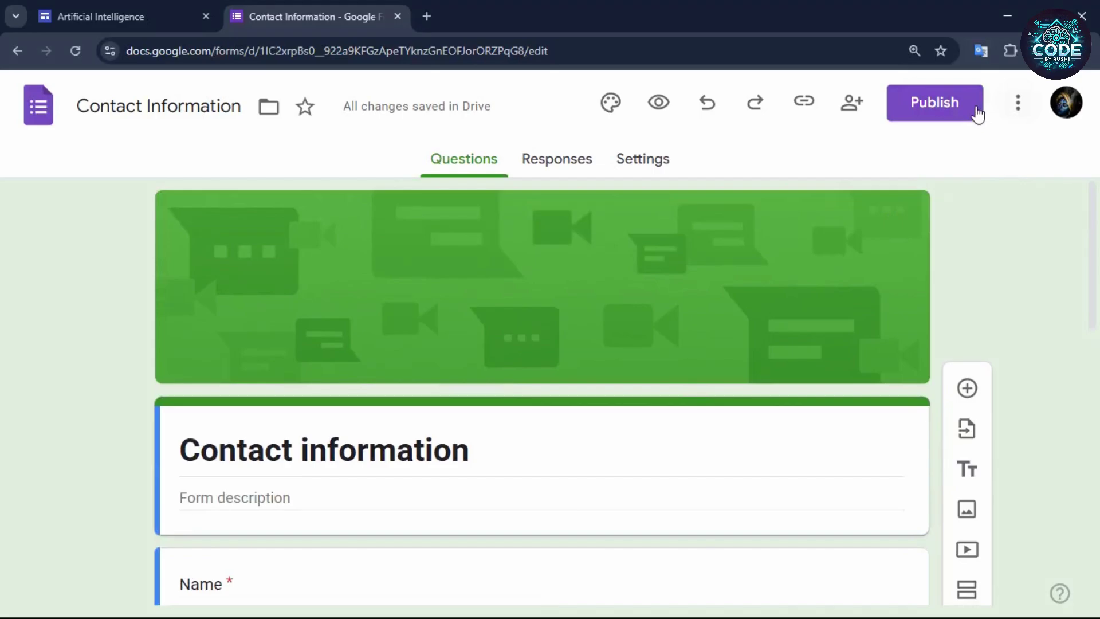
Step: Publish the contact form with editors restricted and responders set to anyone with the link
{"action": "left_click", "coordinate": [964, 113]}
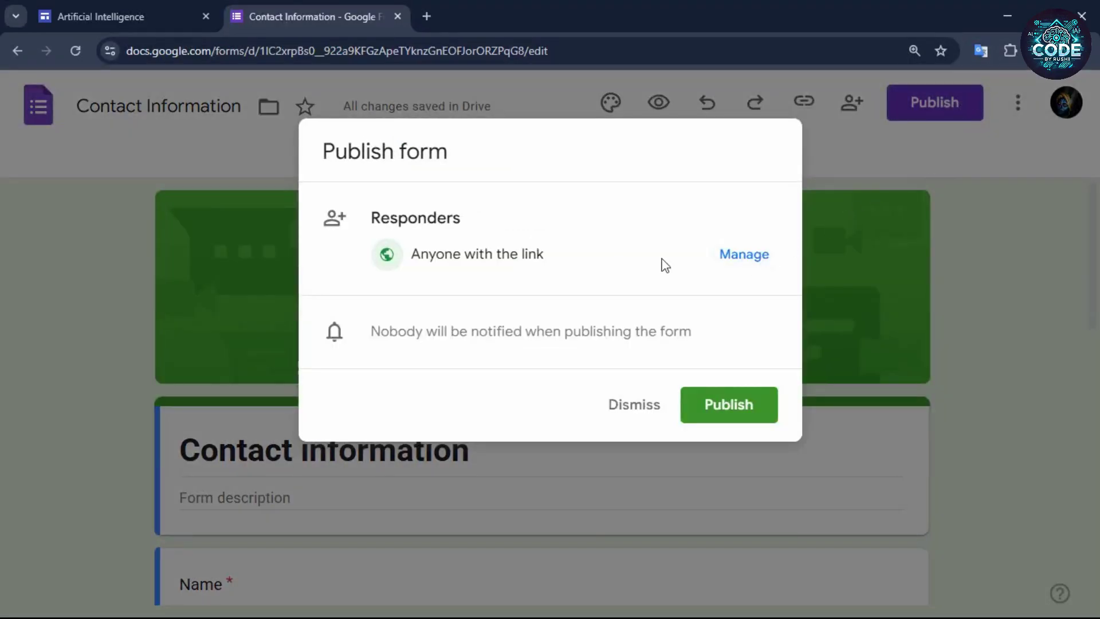
{"action": "left_click", "coordinate": [744, 254]}
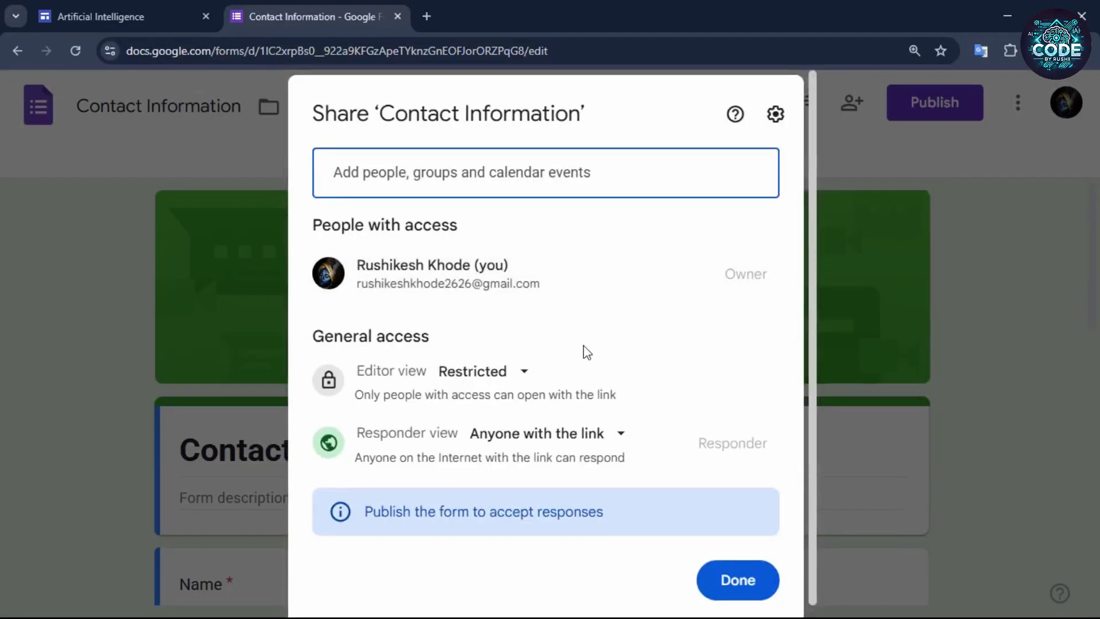
{"action": "left_click", "coordinate": [522, 376]}
{"action": "left_click", "coordinate": [499, 417]}
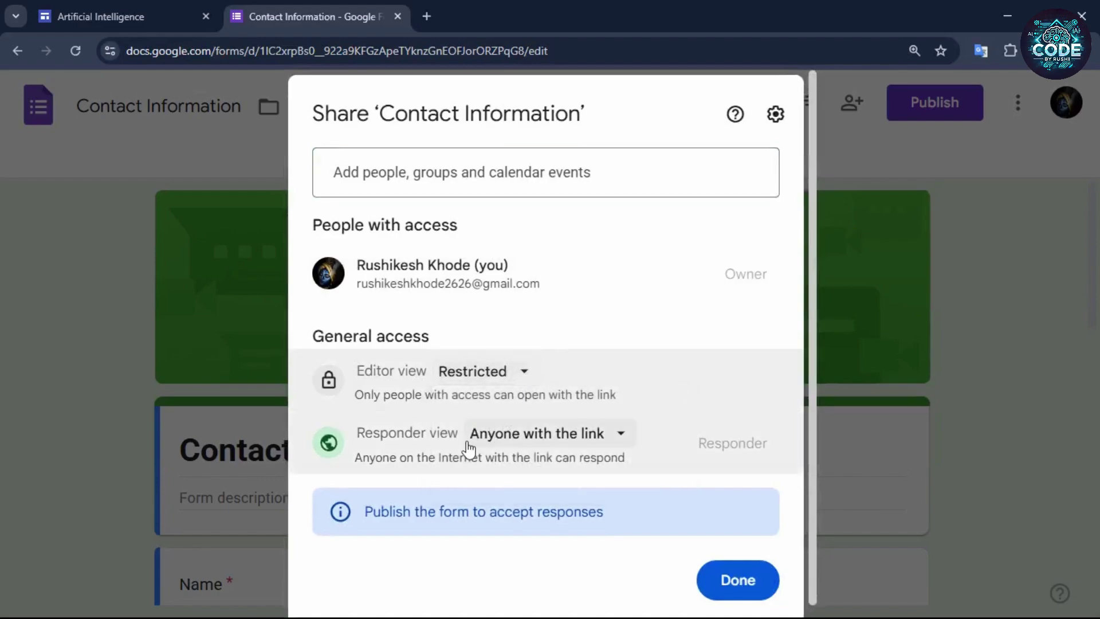
{"action": "left_click", "coordinate": [538, 440]}
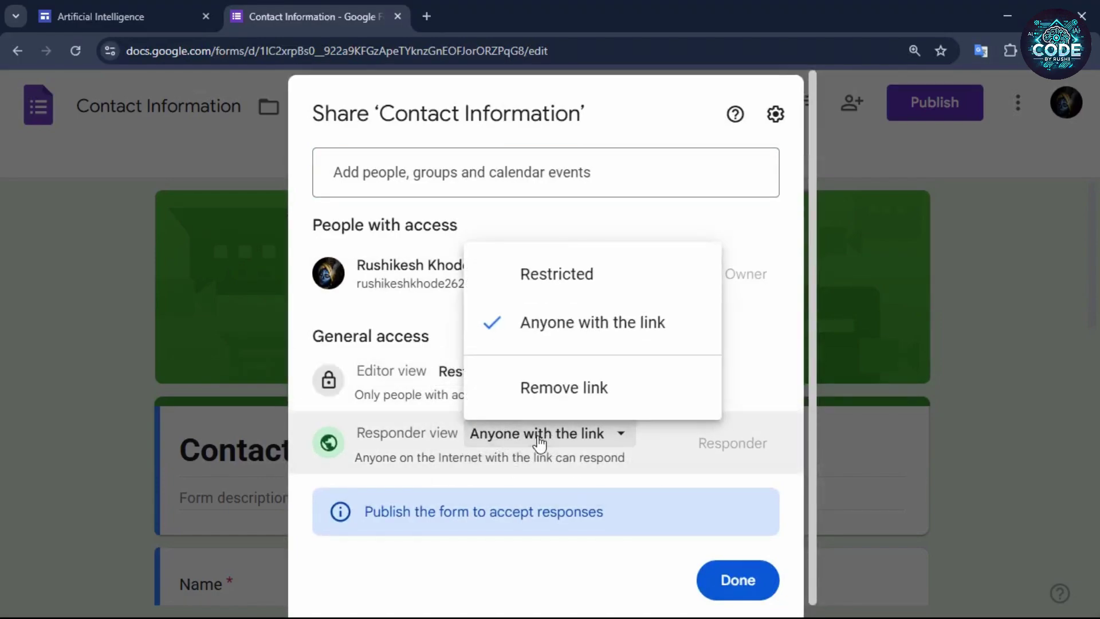
{"action": "left_click", "coordinate": [585, 326]}
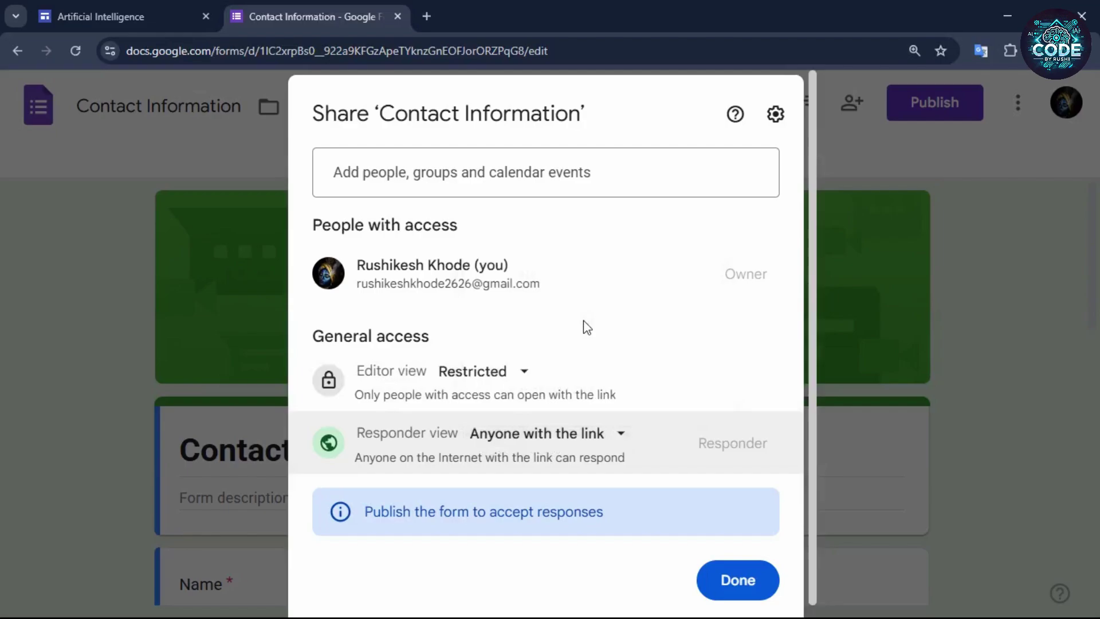
{"action": "left_click", "coordinate": [730, 577]}
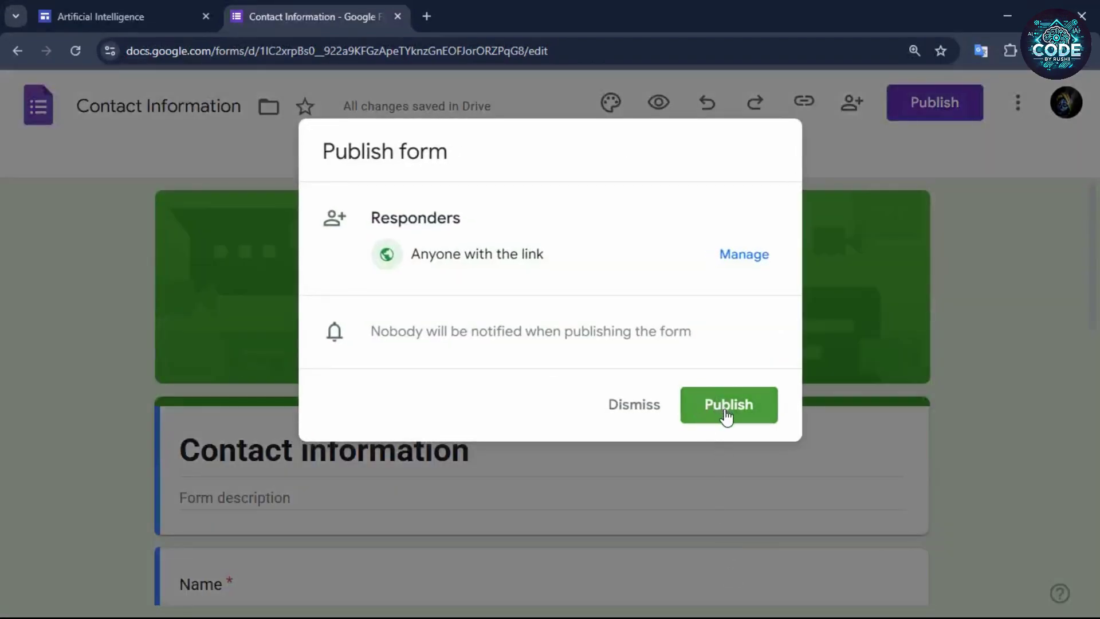
{"action": "left_click", "coordinate": [726, 411]}
Step: Embed the Contact Information form on the Contact Us page and enlarge it
{"action": "left_click", "coordinate": [129, 20]}
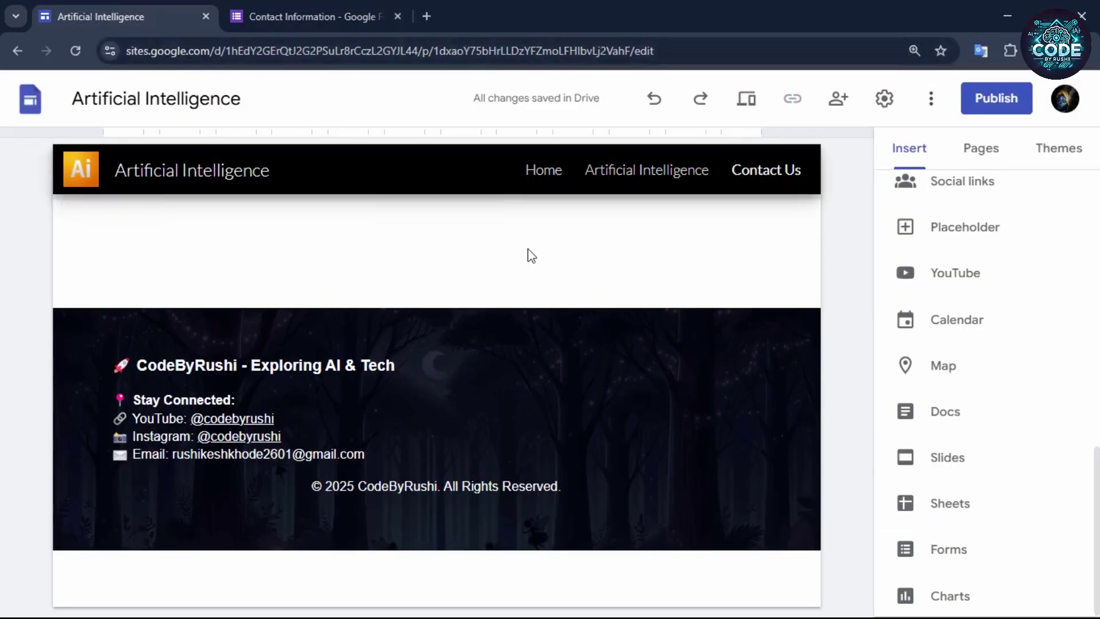
{"action": "scroll", "coordinate": [1031, 489], "scroll_direction": "up", "scroll_amount": 5}
{"action": "scroll", "coordinate": [1032, 489], "scroll_direction": "down", "scroll_amount": 5}
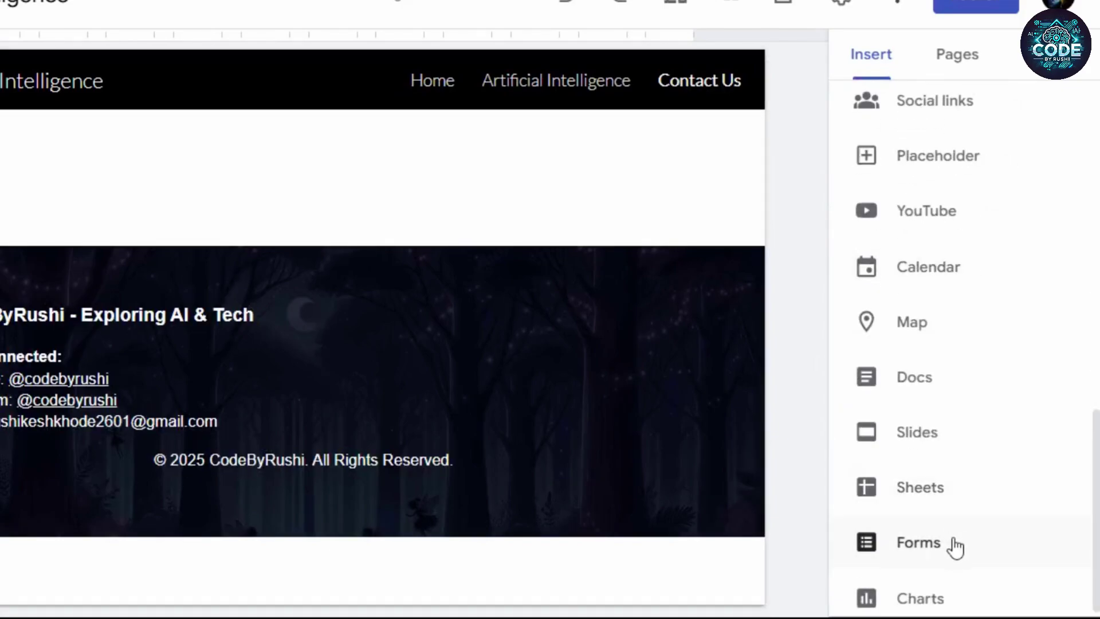
{"action": "left_click", "coordinate": [955, 547]}
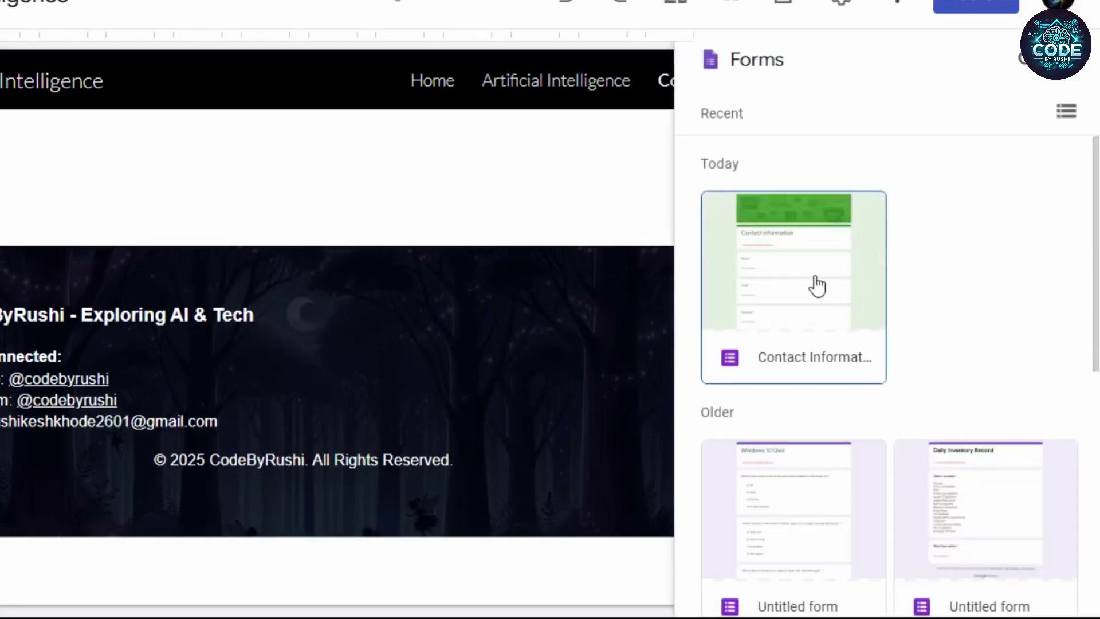
{"action": "left_click", "coordinate": [818, 284]}
{"action": "left_click", "coordinate": [1024, 585]}
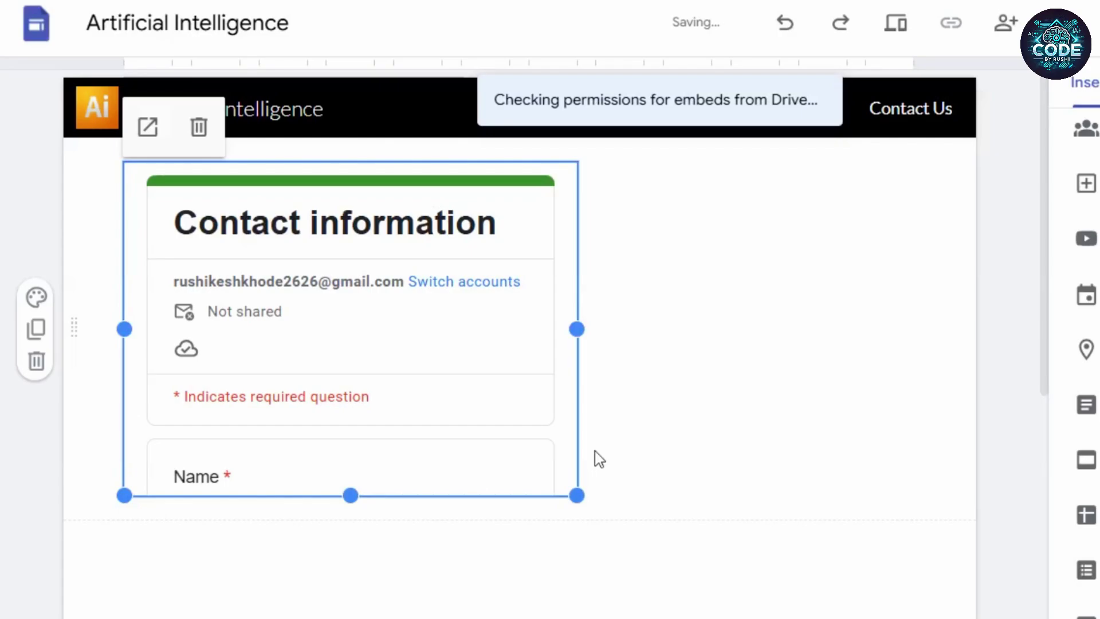
{"action": "left_click_drag", "start_coordinate": [575, 477], "coordinate": [948, 545]}
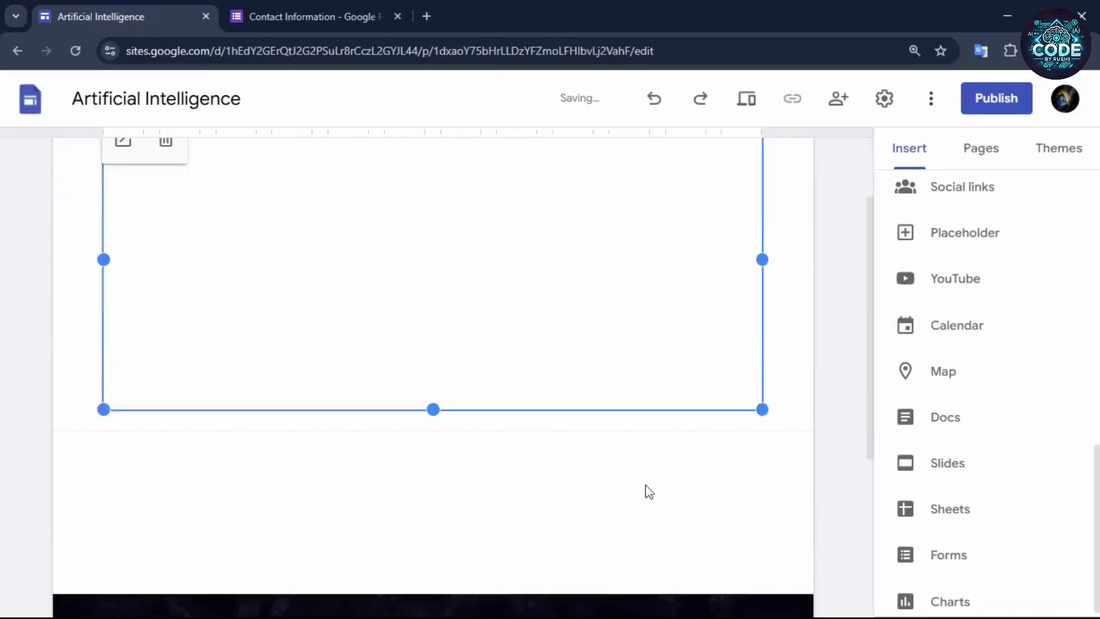
Step: Visit the Home, Artificial Intelligence and Contact Us pages, ending back on Home
{"action": "scroll", "coordinate": [487, 230], "scroll_direction": "up", "scroll_amount": 5}
{"action": "left_click", "coordinate": [531, 168]}
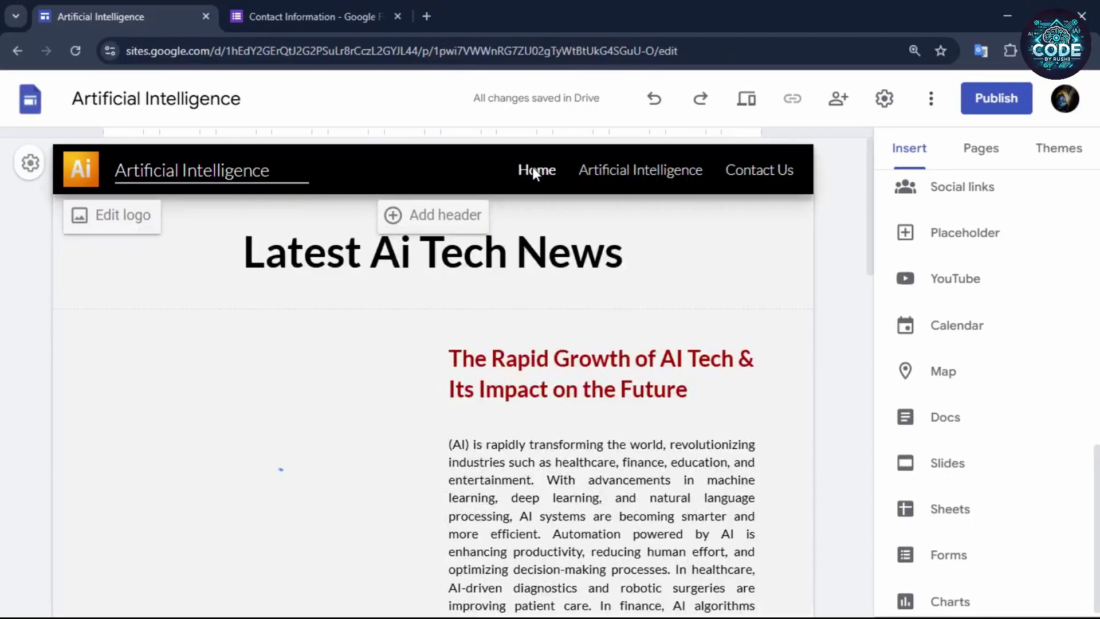
{"action": "left_click", "coordinate": [623, 167]}
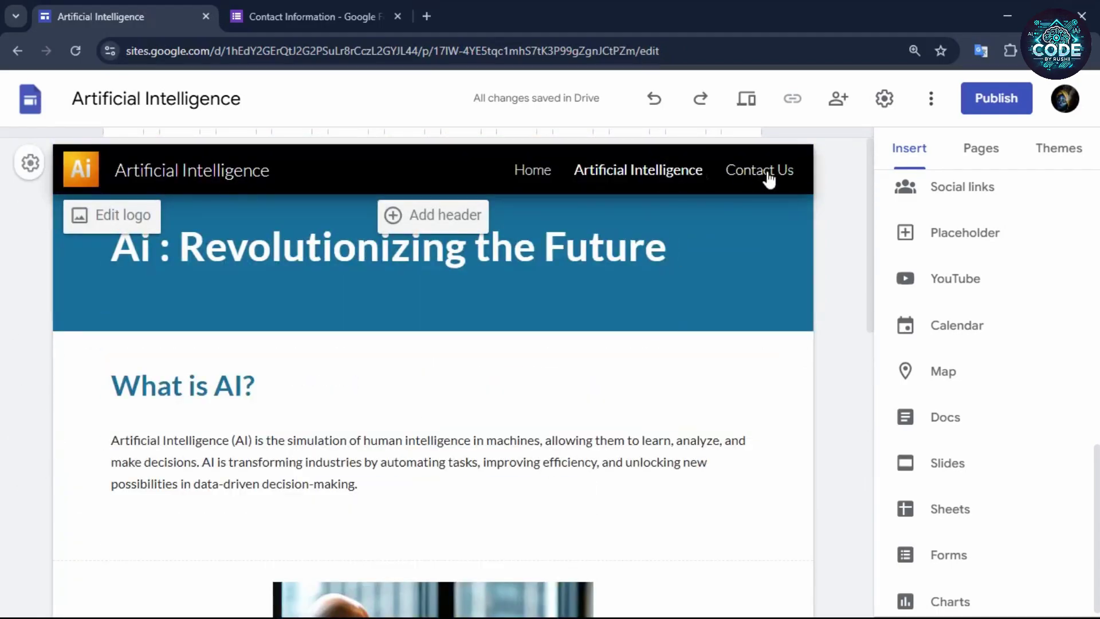
{"action": "left_click", "coordinate": [761, 171]}
{"action": "left_click", "coordinate": [536, 172]}
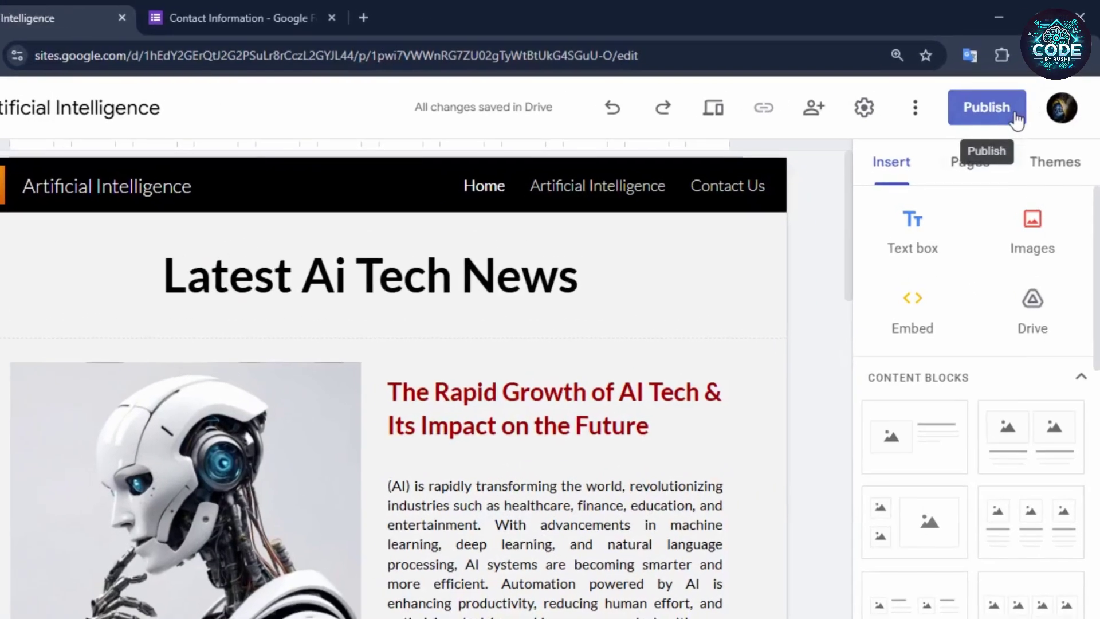
Step: Publish the site publicly at web address codebyrushitech, asking search engines not to display it
{"action": "left_click", "coordinate": [996, 98]}
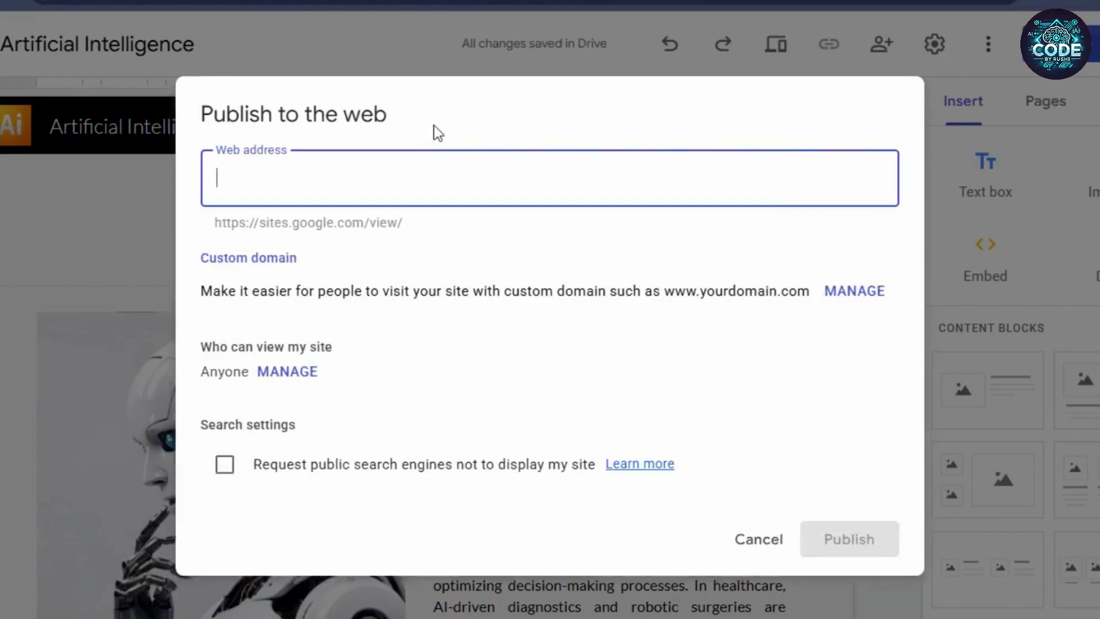
{"action": "type", "text": "codebyrushitech"}
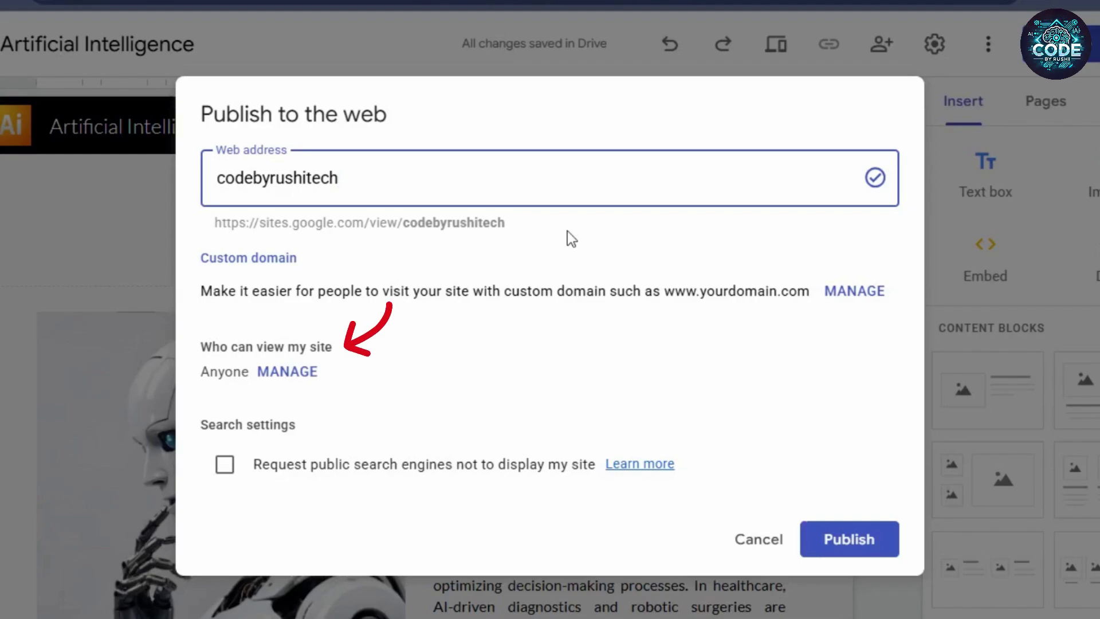
{"action": "left_click", "coordinate": [225, 464]}
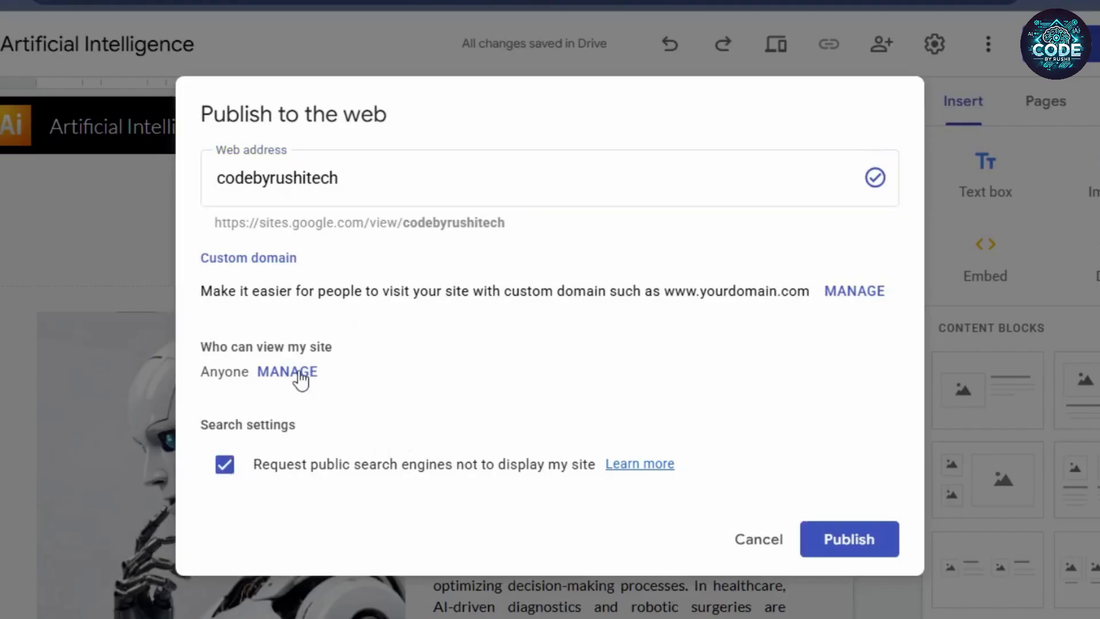
{"action": "left_click", "coordinate": [287, 372]}
{"action": "left_click", "coordinate": [521, 411]}
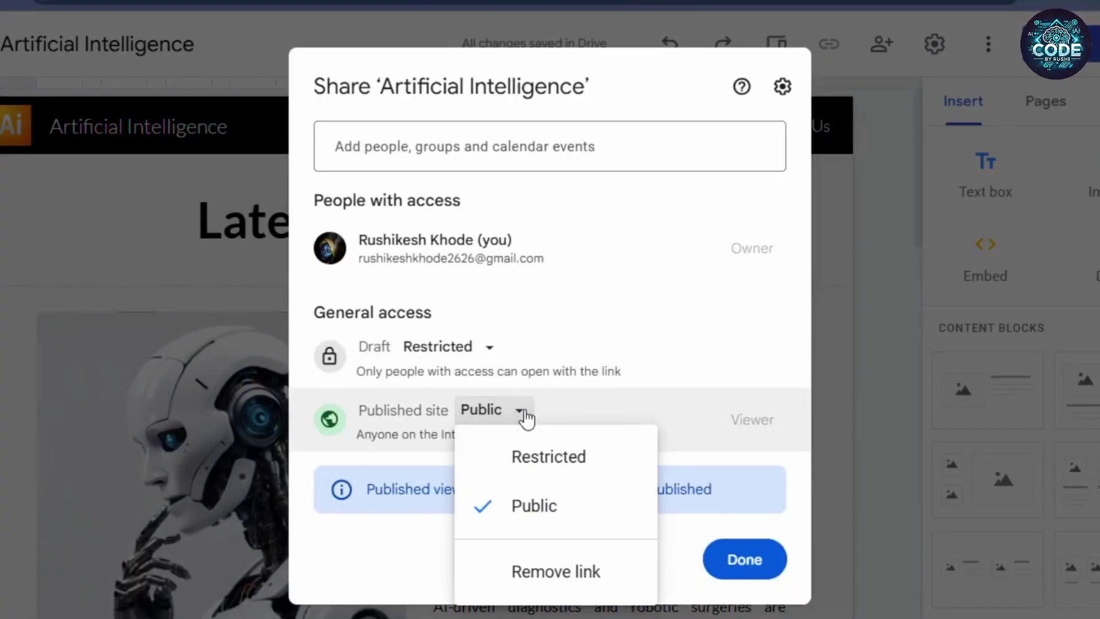
{"action": "left_click", "coordinate": [575, 505]}
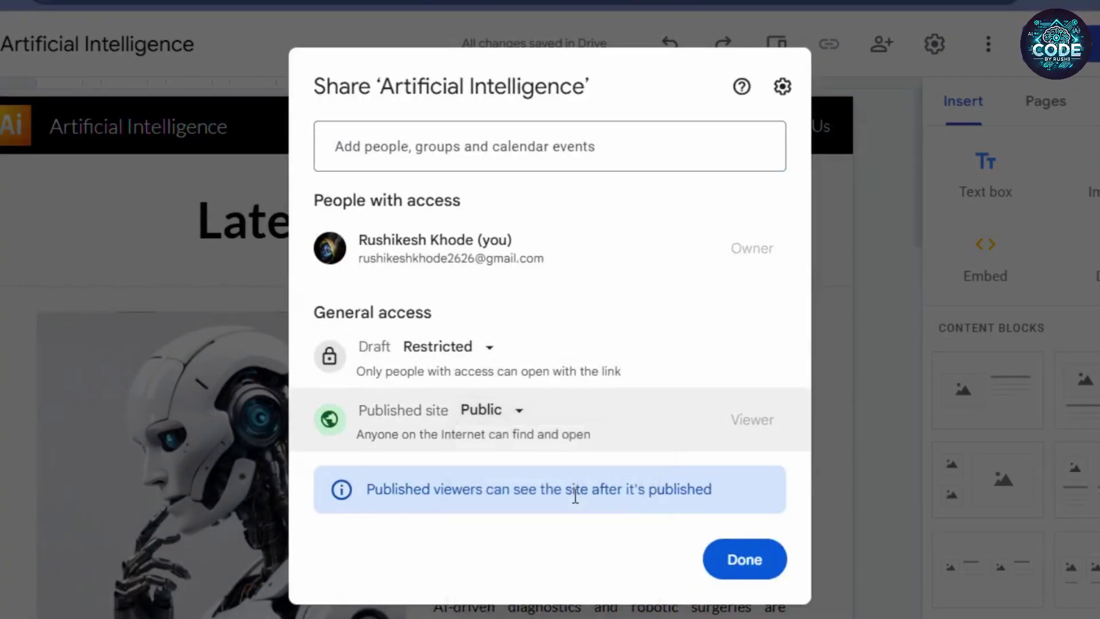
{"action": "left_click", "coordinate": [759, 560]}
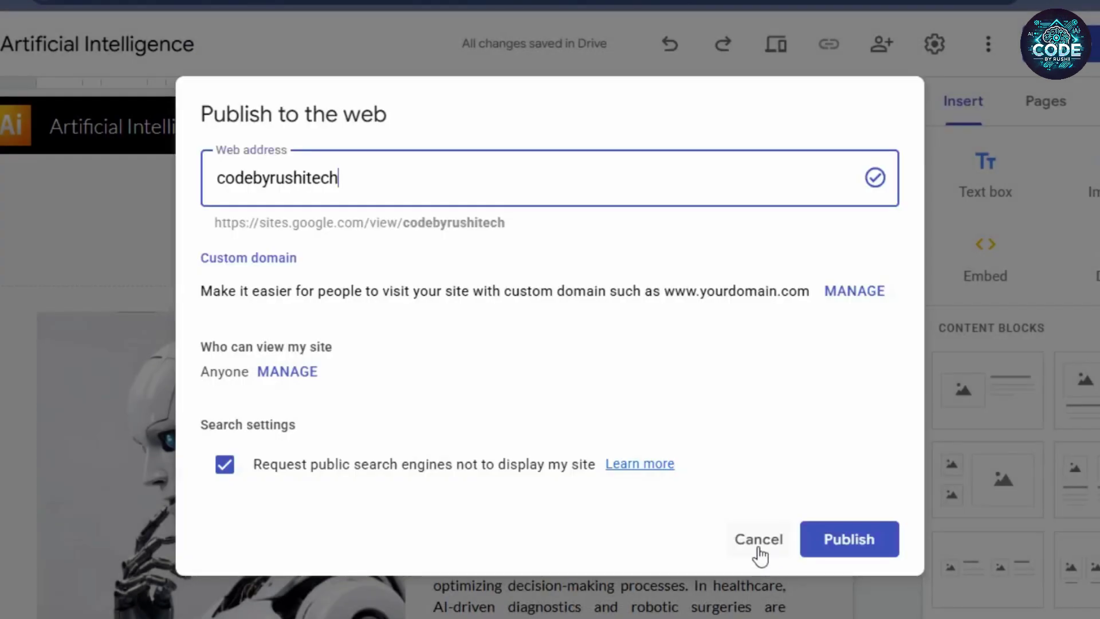
{"action": "left_click", "coordinate": [861, 549]}
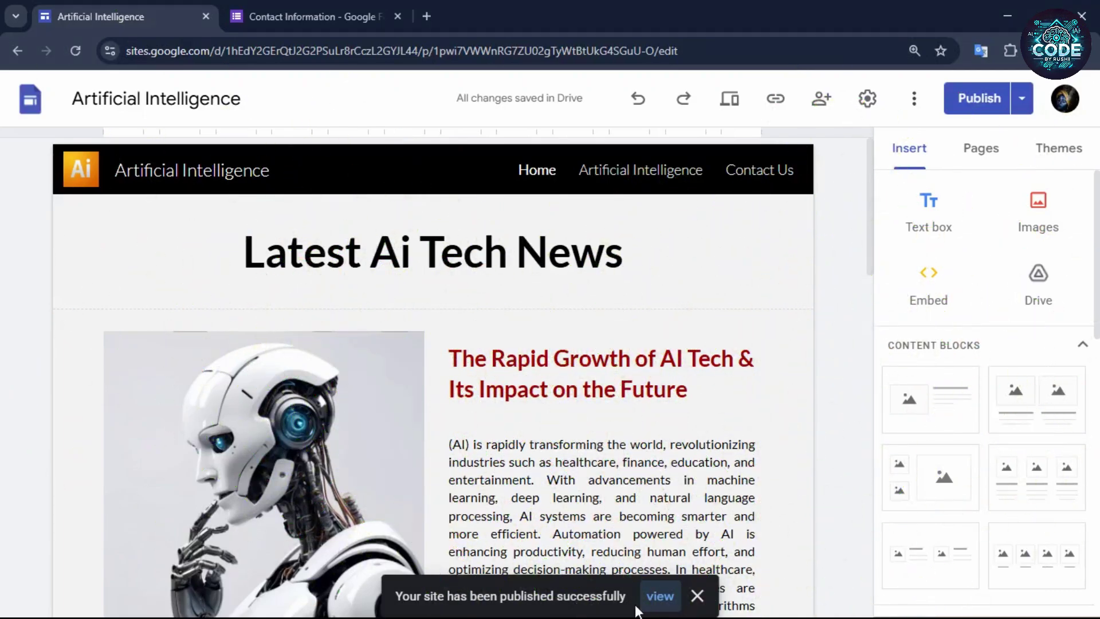
Step: Open the live site and fill in the contact form's Name and Email fields
{"action": "left_click", "coordinate": [661, 597]}
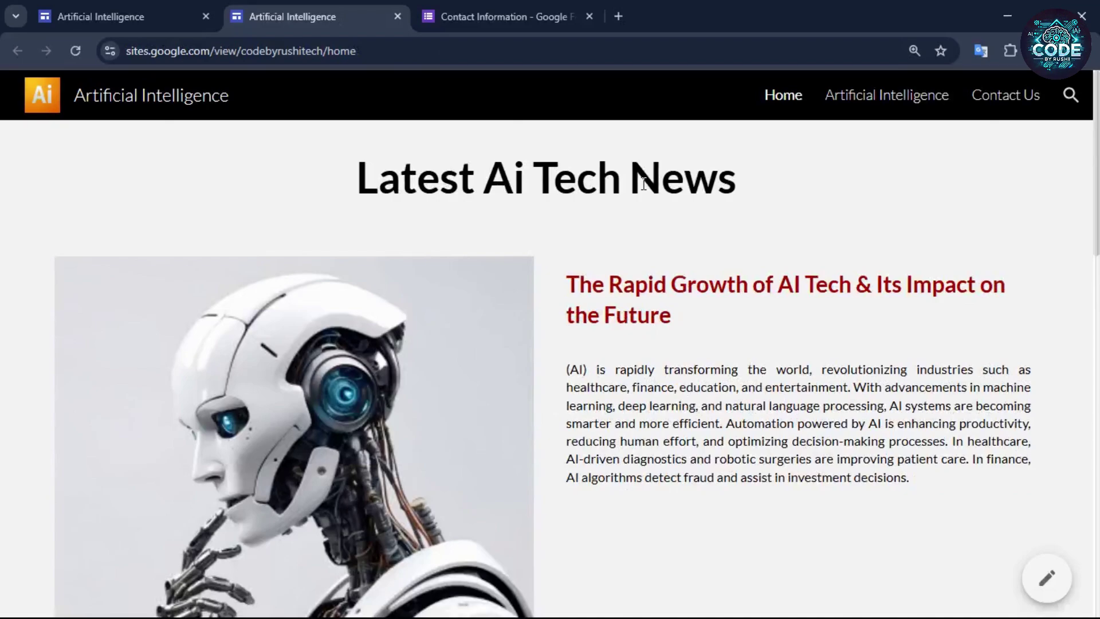
{"action": "scroll", "coordinate": [745, 172], "scroll_direction": "down", "scroll_amount": 15}
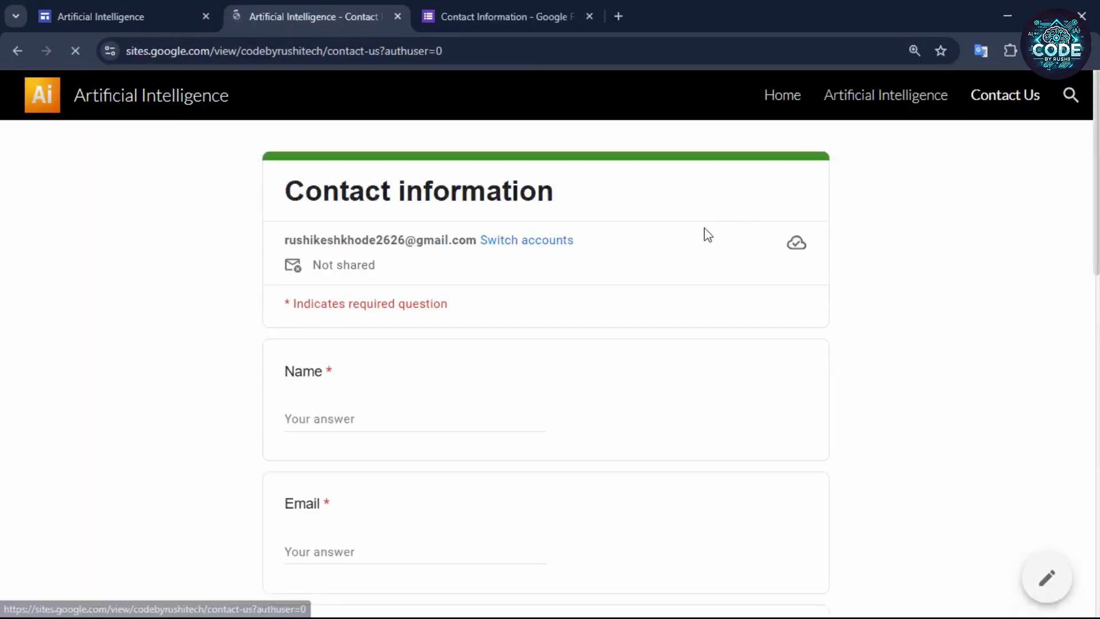
{"action": "left_click", "coordinate": [393, 413]}
{"action": "scroll", "coordinate": [367, 447], "scroll_direction": "down", "scroll_amount": 1}
{"action": "left_click", "coordinate": [340, 476]}
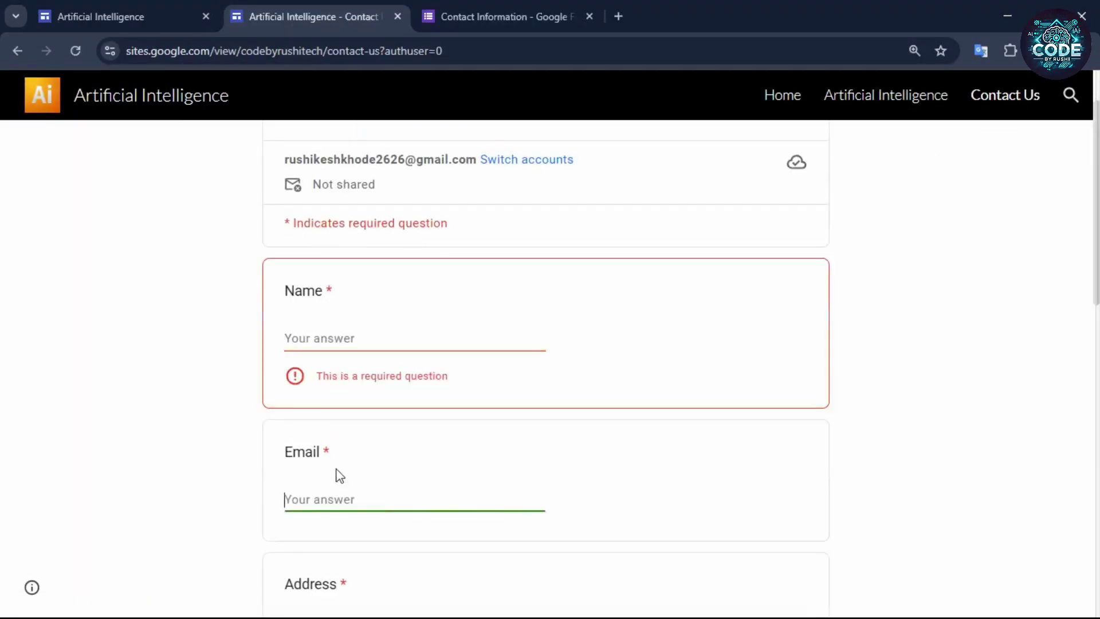
{"action": "scroll", "coordinate": [356, 470], "scroll_direction": "down", "scroll_amount": 5}
{"action": "left_click", "coordinate": [502, 7]}
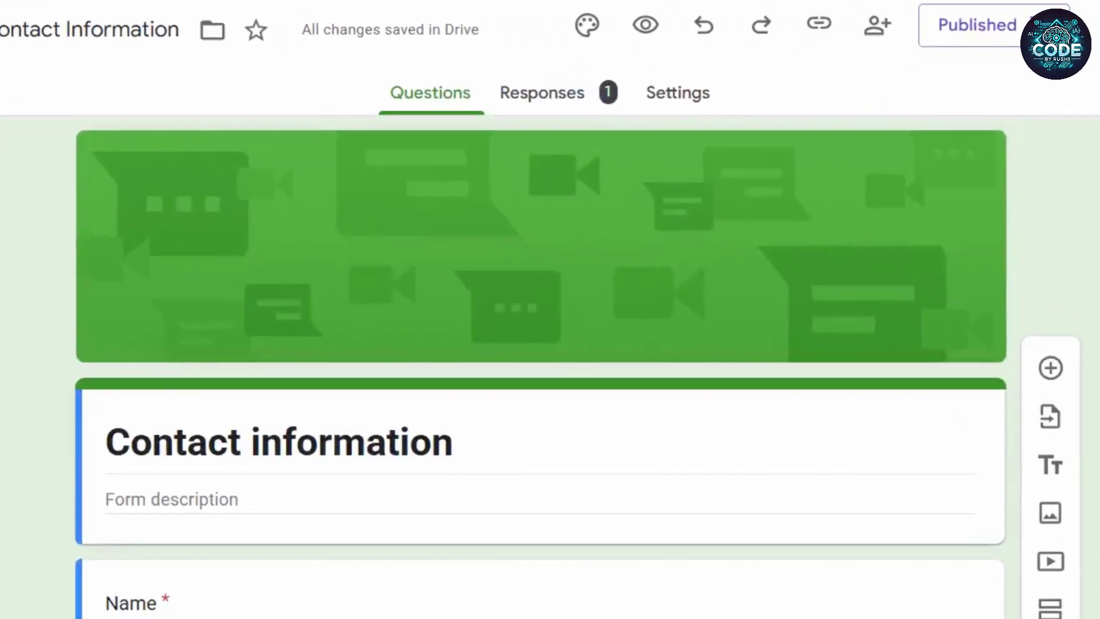
Step: Link the form's responses to a new 'Contact Information (Responses)' spreadsheet, then return to the live site
{"action": "left_click", "coordinate": [618, 97]}
{"action": "scroll", "coordinate": [444, 292], "scroll_direction": "down", "scroll_amount": 8}
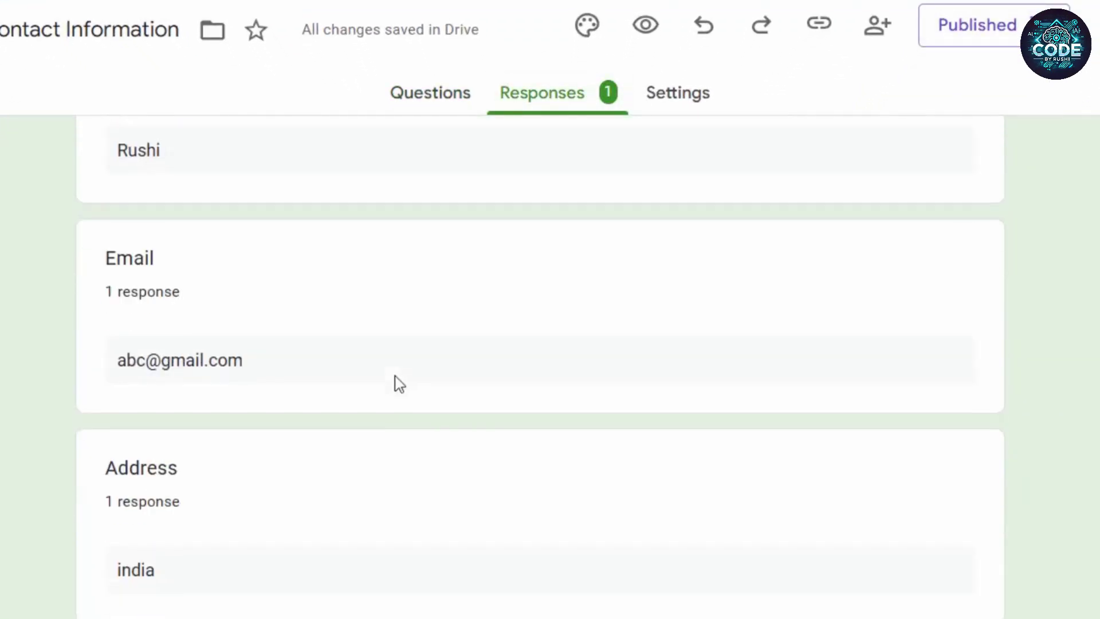
{"action": "scroll", "coordinate": [752, 162], "scroll_direction": "up", "scroll_amount": 8}
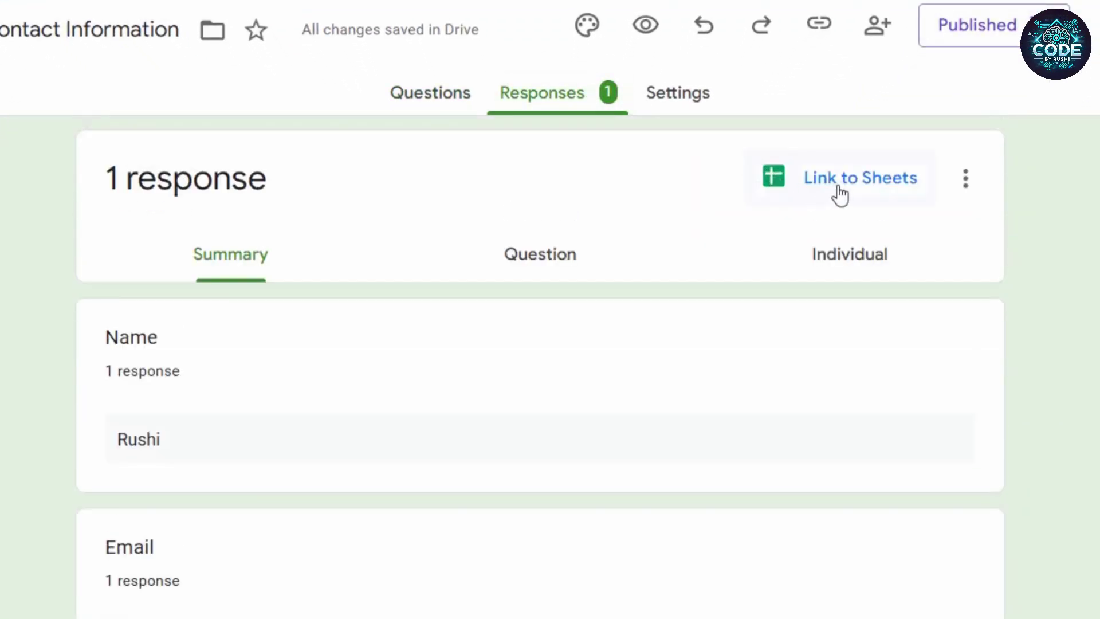
{"action": "left_click", "coordinate": [878, 189]}
{"action": "left_click", "coordinate": [992, 118]}
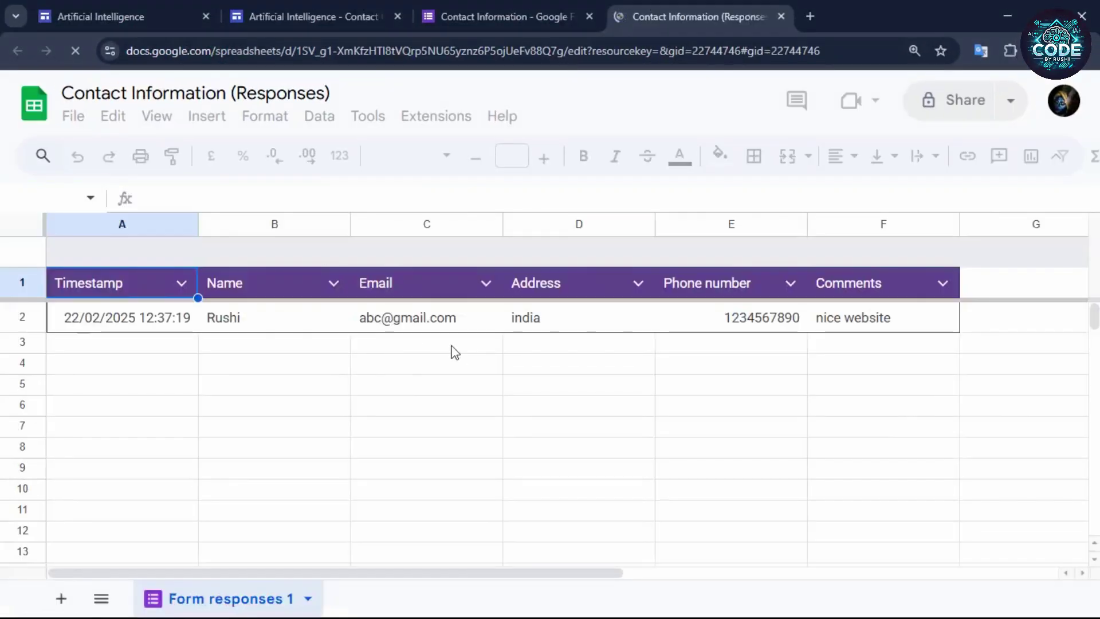
{"action": "left_click", "coordinate": [303, 16]}
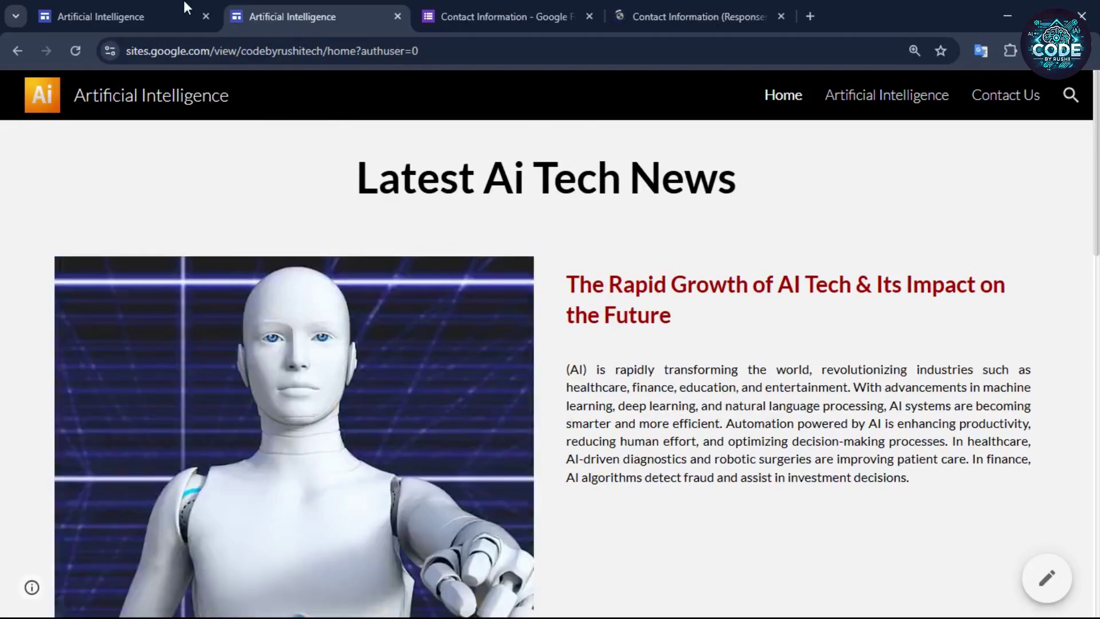
Step: From the Sites editor's sharing settings, copy the public link of the published Artificial Intelligence site
{"action": "left_click", "coordinate": [126, 7]}
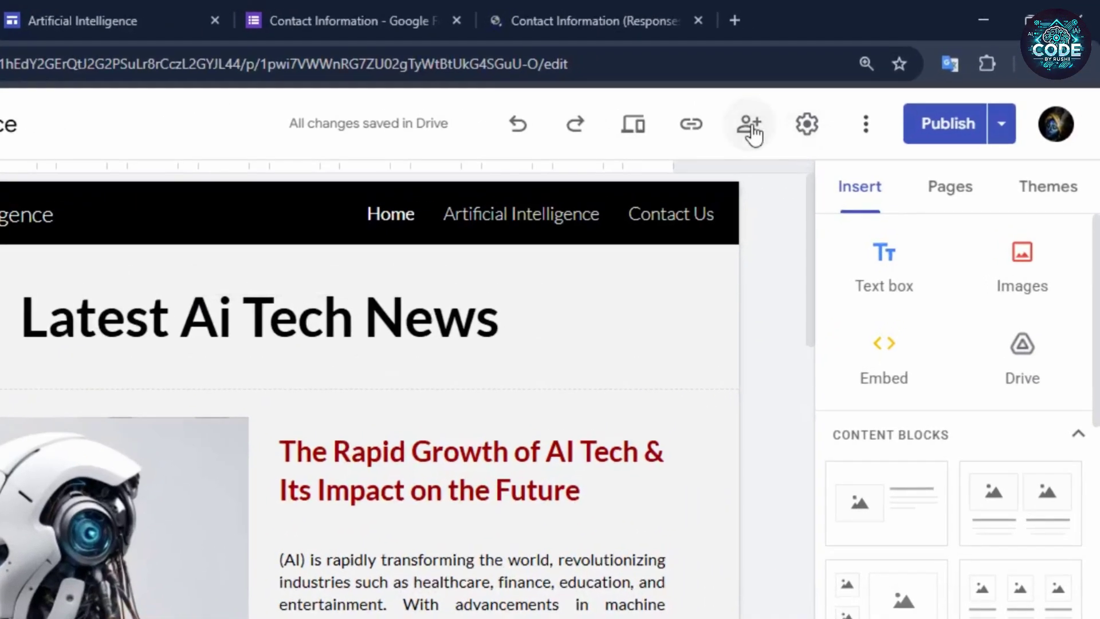
{"action": "left_click", "coordinate": [751, 127]}
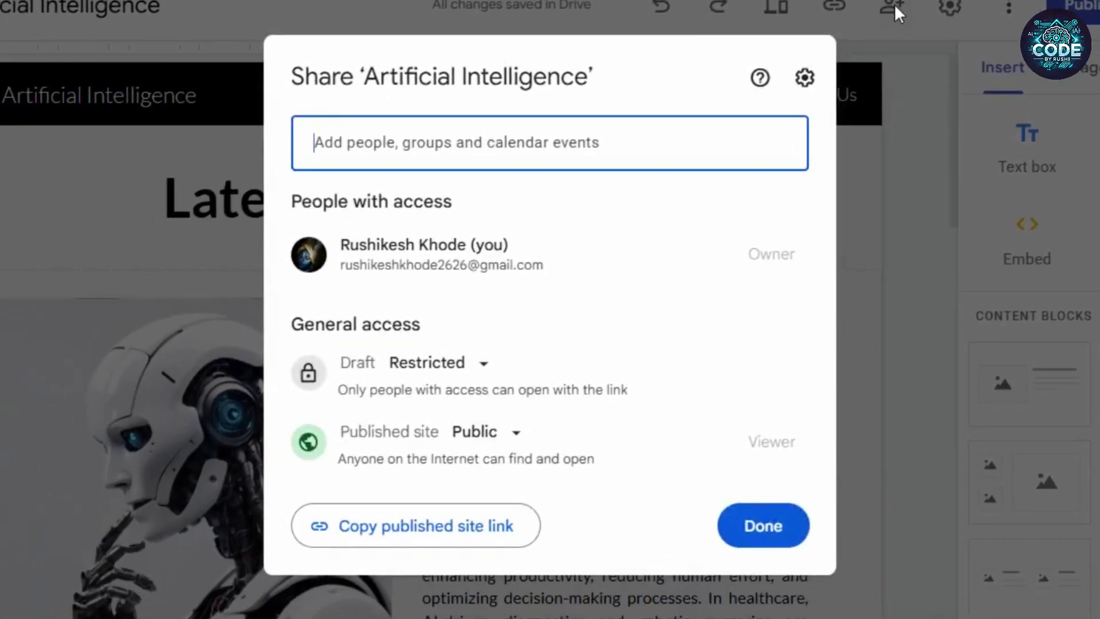
{"action": "left_click", "coordinate": [477, 530]}
{"action": "left_click", "coordinate": [768, 533]}
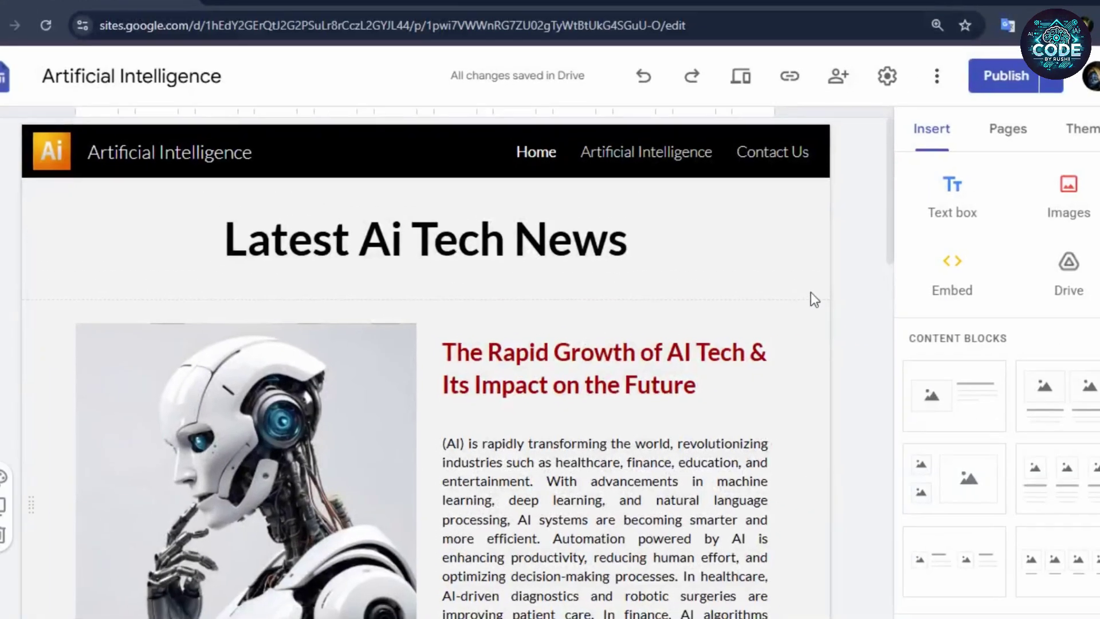